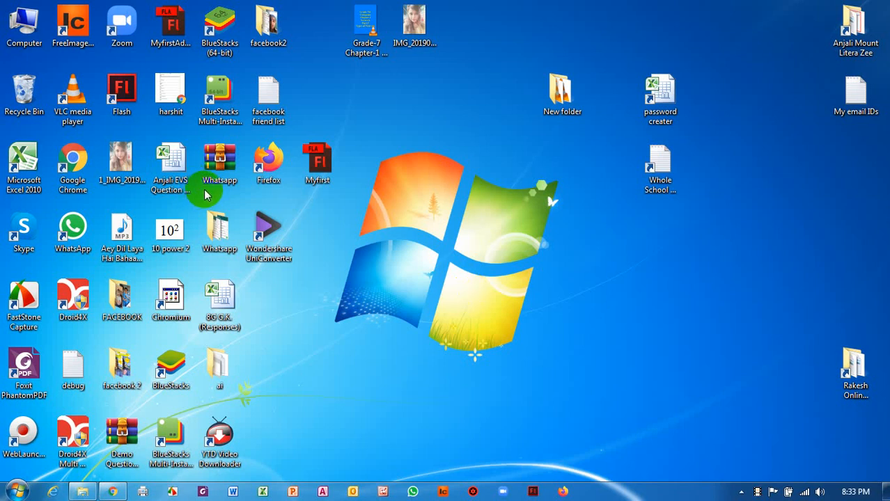
Step: Launch Microsoft Access 2010 from the Microsoft Office folder of the installed programs, and close it again
click(20, 491)
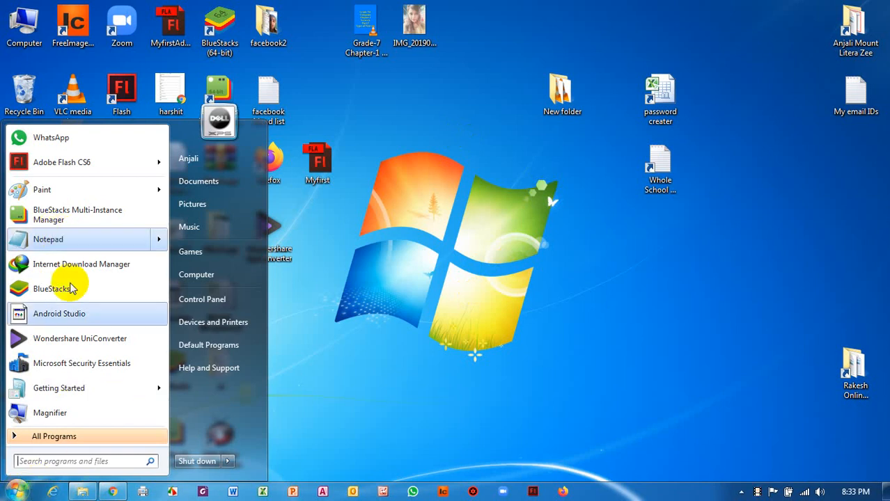
click(50, 437)
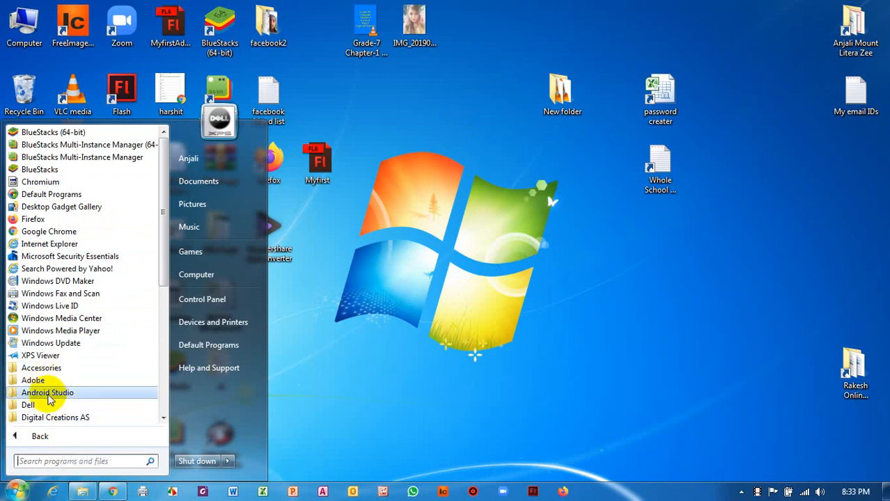
scroll(48, 398, down, 2)
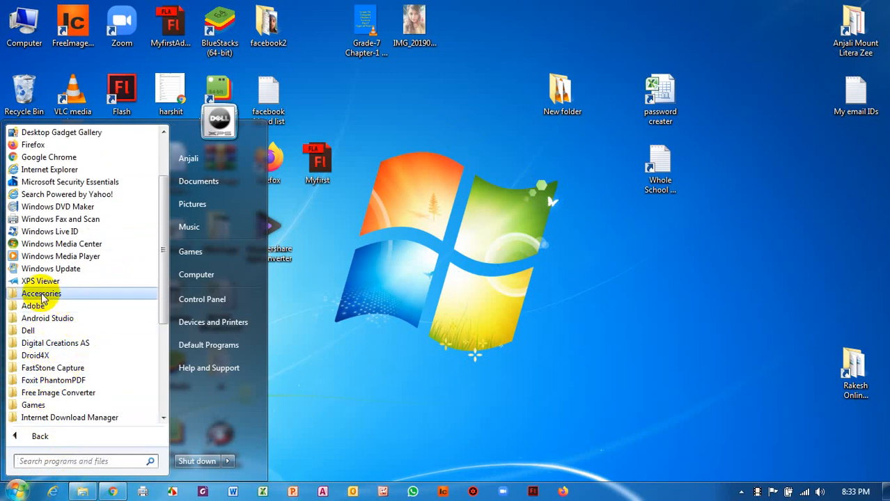
drag(160, 240, 151, 312)
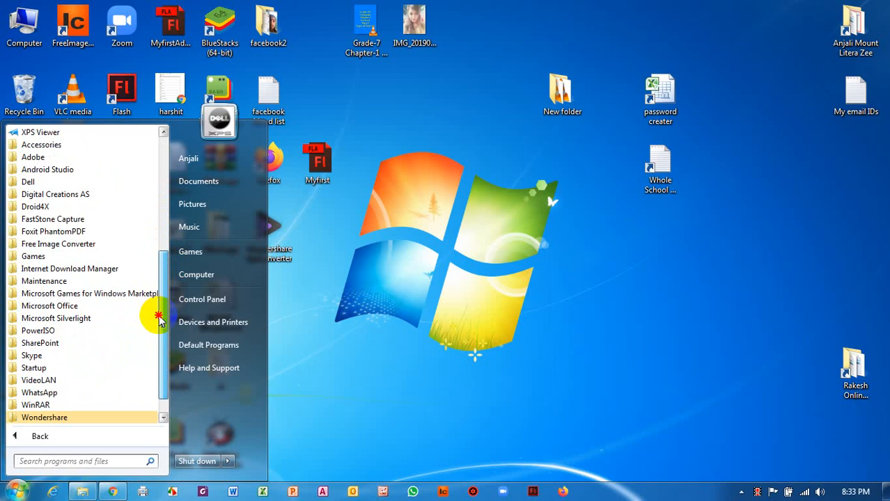
click(53, 309)
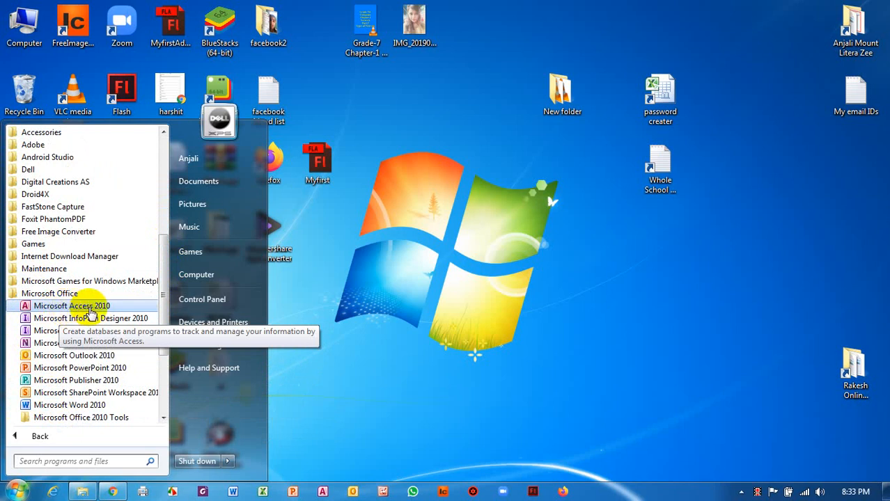
click(78, 308)
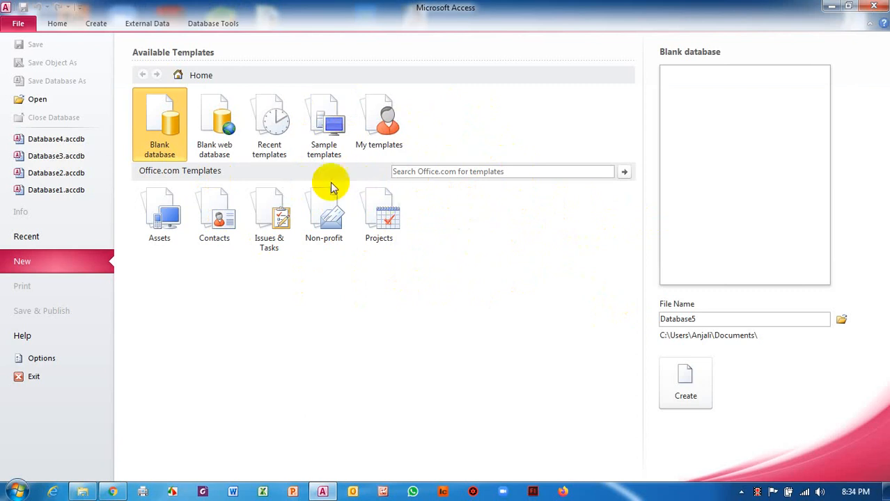
click(874, 8)
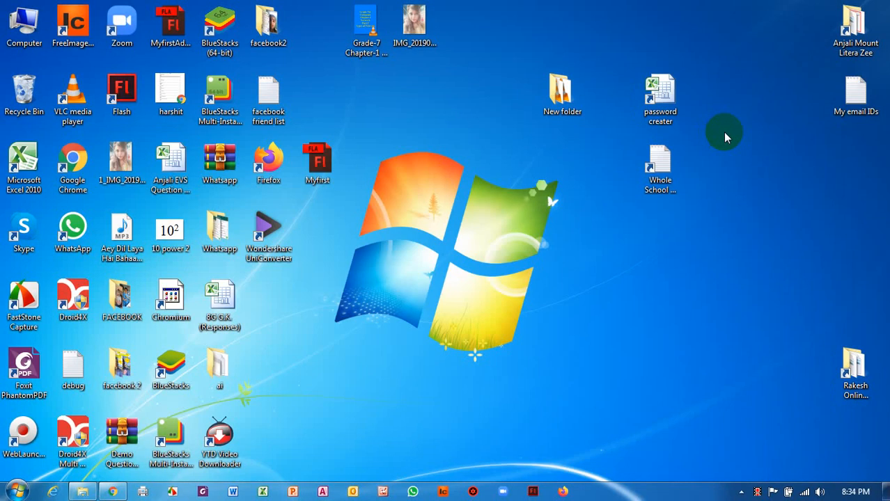
Step: Launch Microsoft Access from its pinned taskbar shortcut, and close it again
click(17, 492)
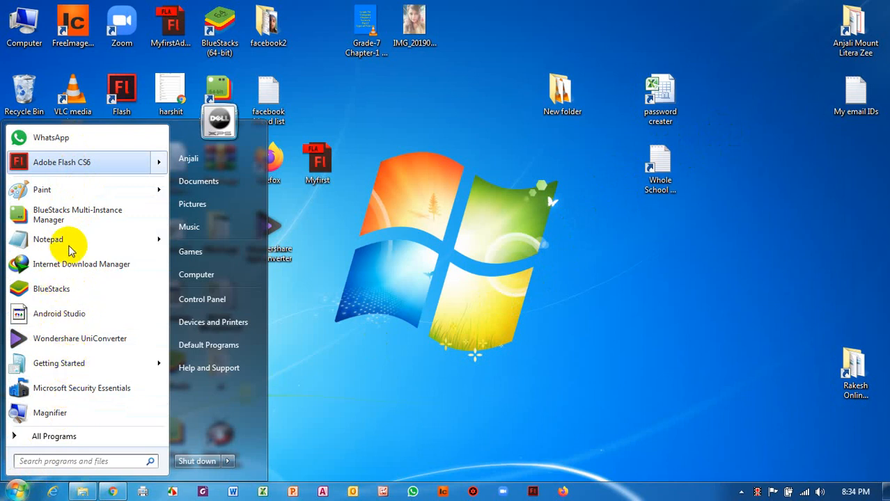
click(449, 310)
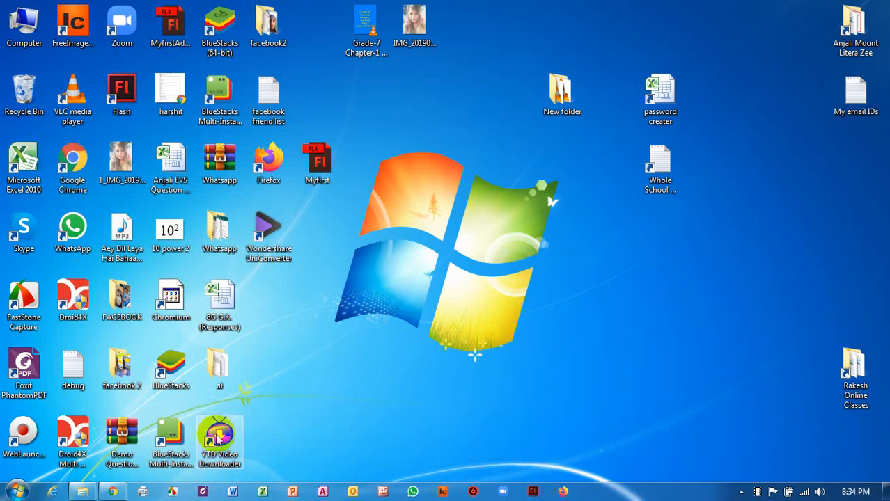
click(322, 493)
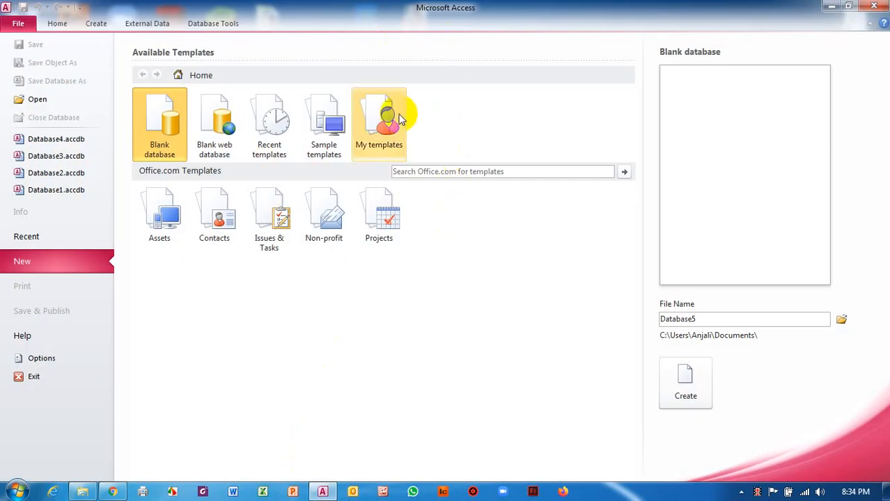
click(874, 11)
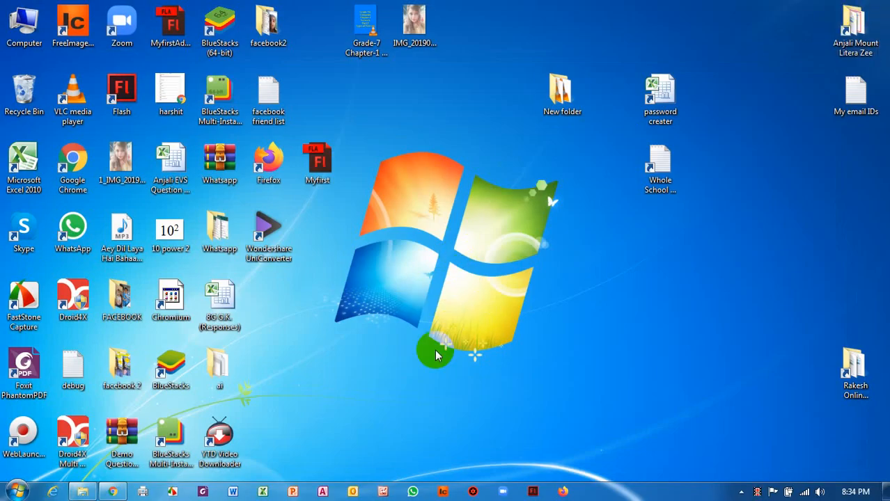
Step: Search the installed programs for "run" and open the Run dialog
click(15, 491)
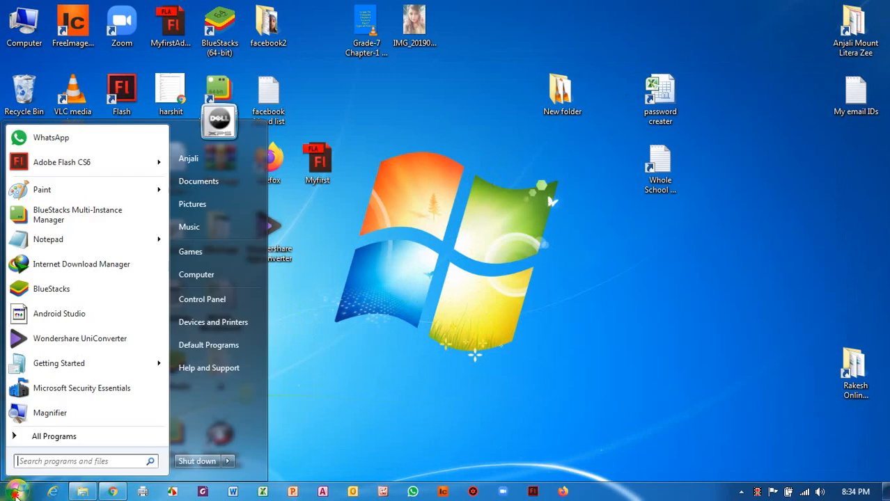
click(65, 459)
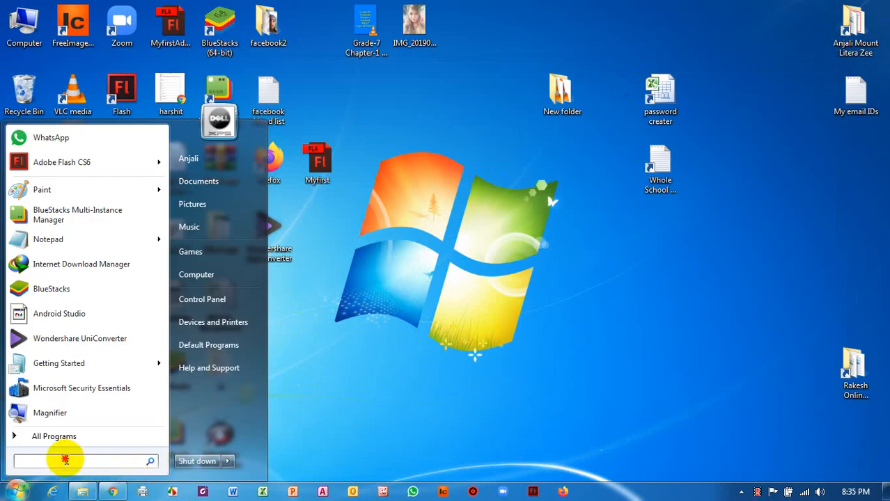
text(run)
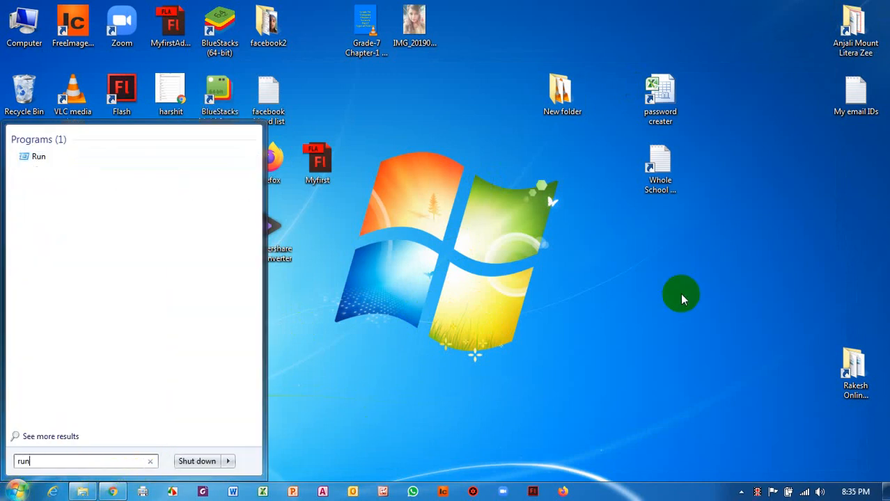
click(41, 159)
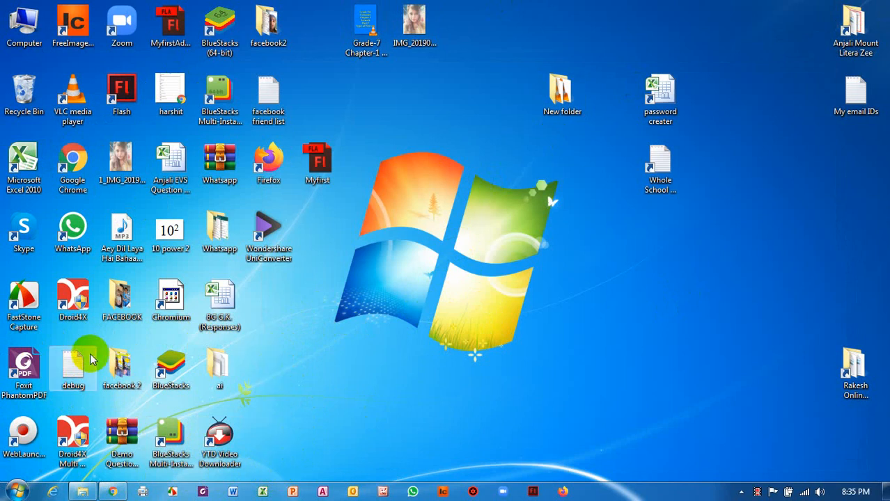
key(super+r)
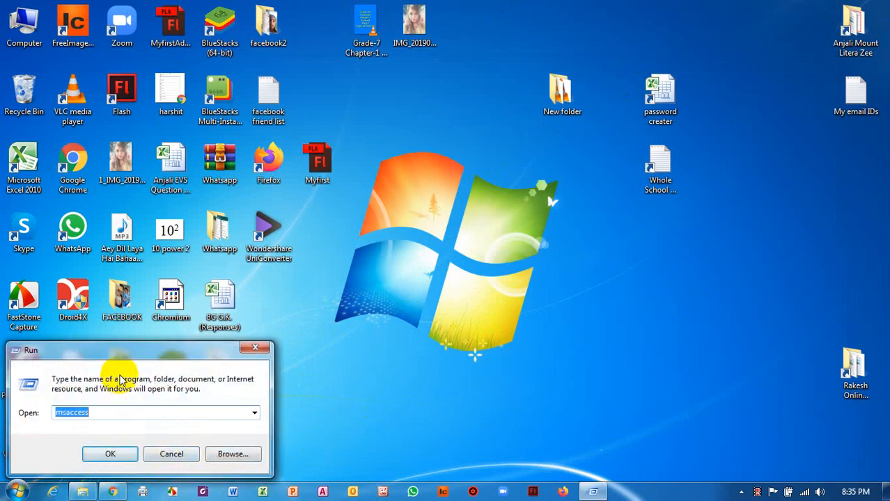
Step: Replace the Run dialog's entry with msaccess, launch Access with it, and close Access again
click(96, 413)
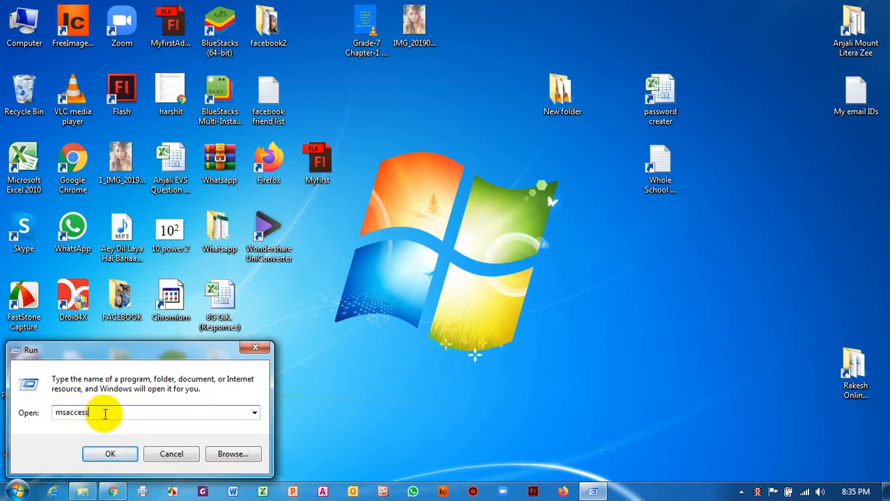
key(BackSpace)
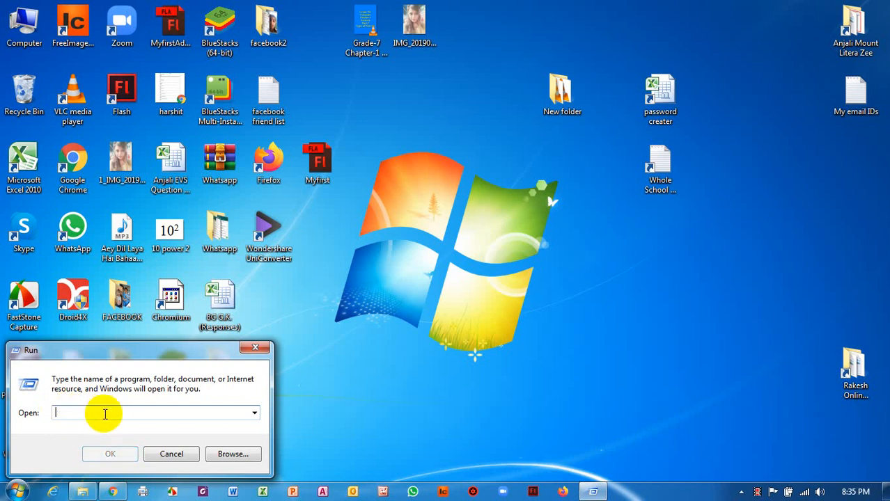
text(msaccess)
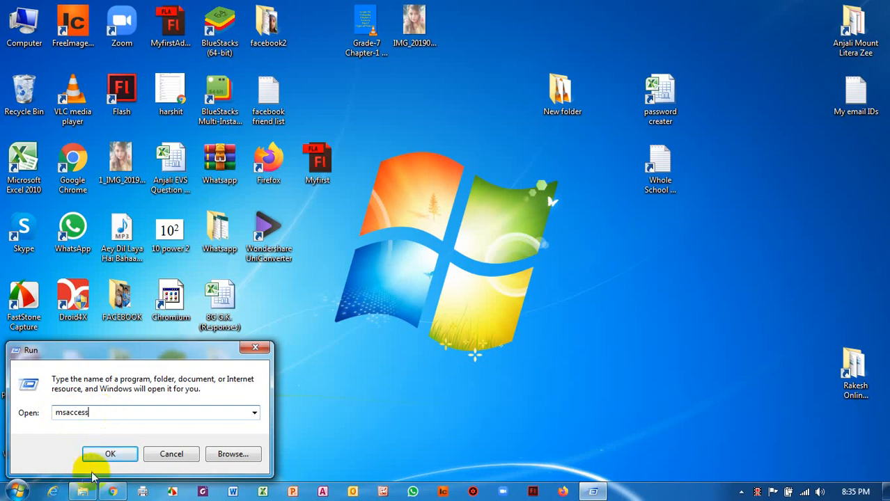
click(109, 454)
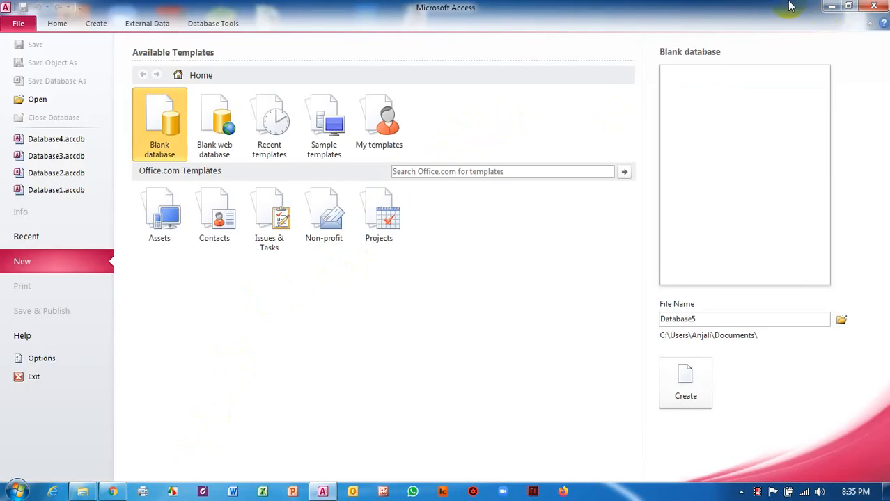
click(874, 6)
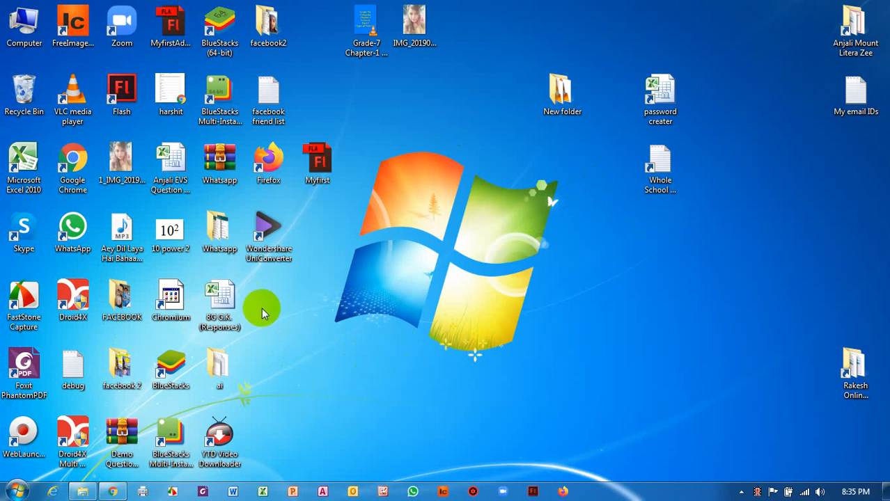
Step: Search for "key", open the On-Screen Keyboard, and move it to the lower middle of the desktop
click(17, 491)
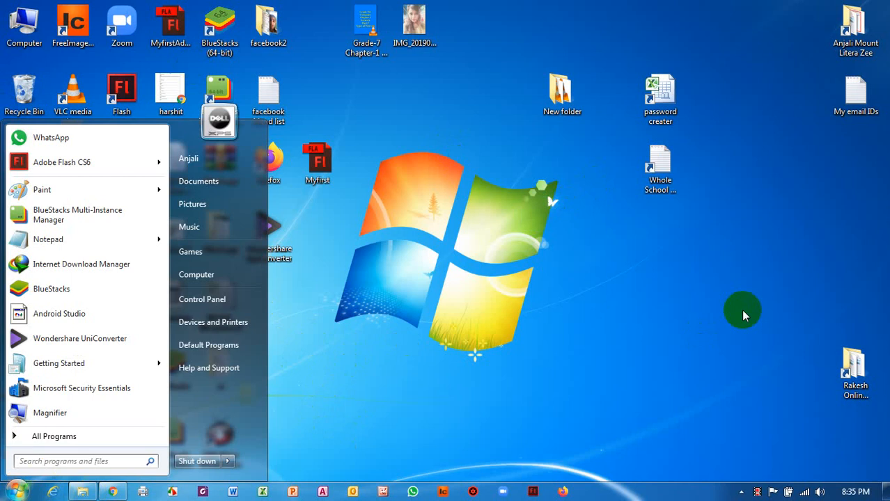
text(key)
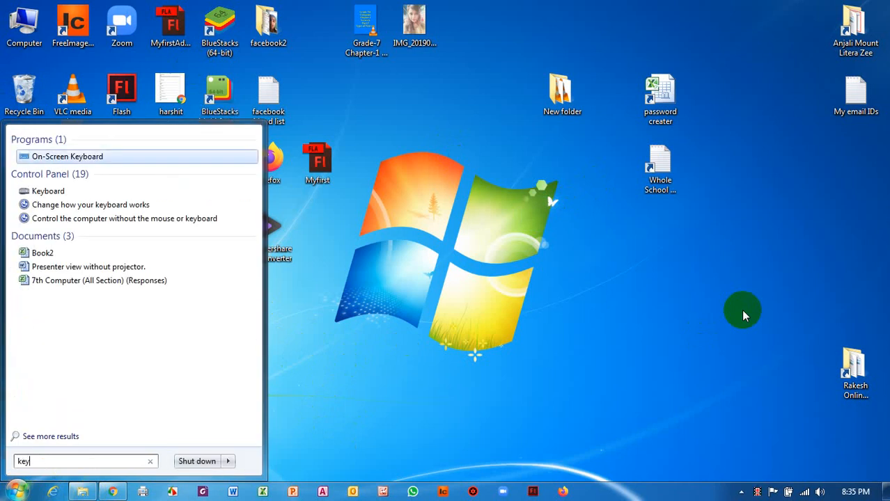
click(94, 154)
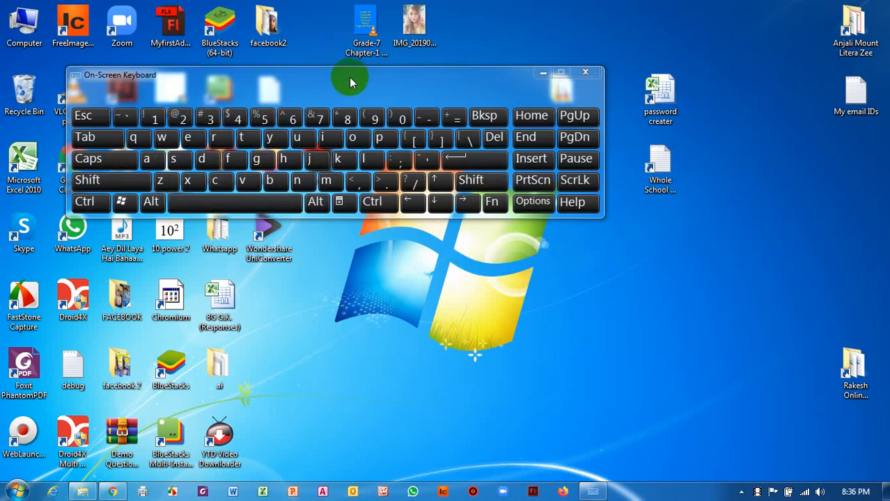
drag(351, 78, 377, 272)
drag(339, 273, 374, 272)
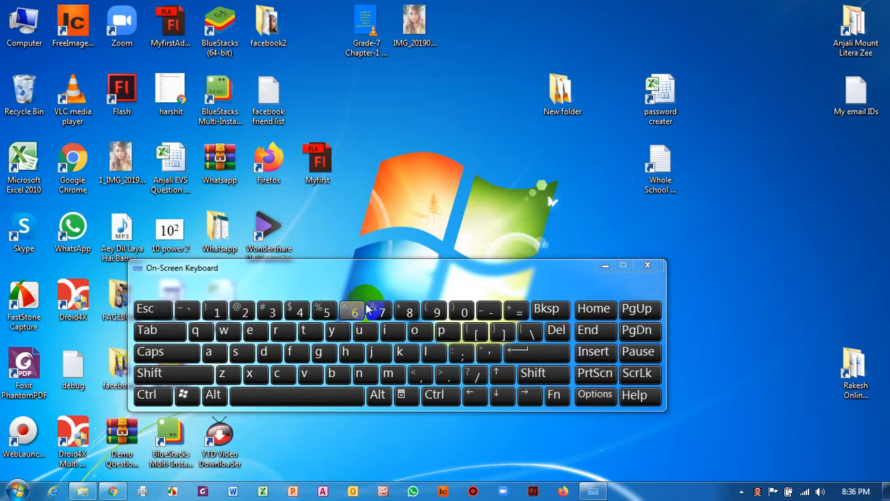
Step: Open the Run dialog with its key combination on the On-Screen Keyboard
click(160, 394)
click(217, 400)
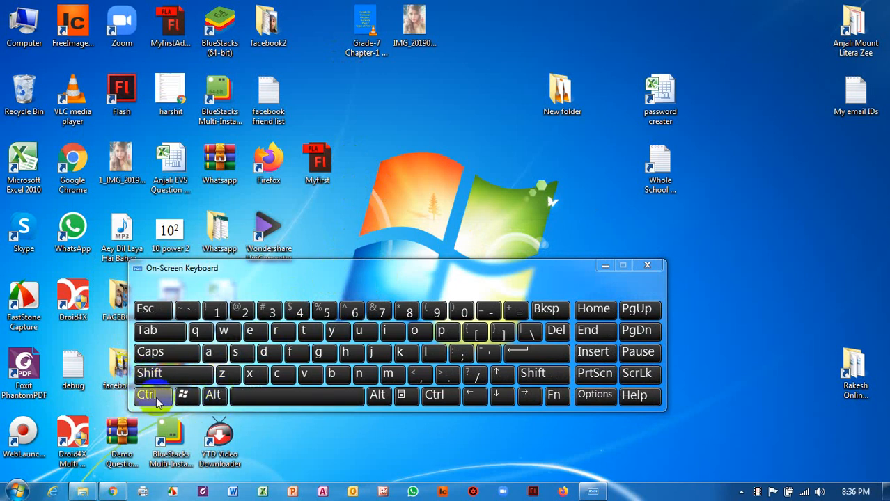
click(187, 394)
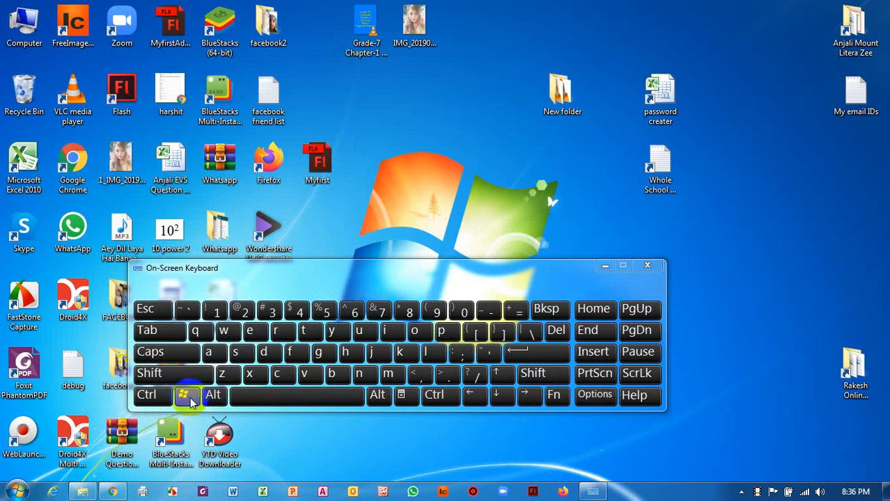
click(190, 397)
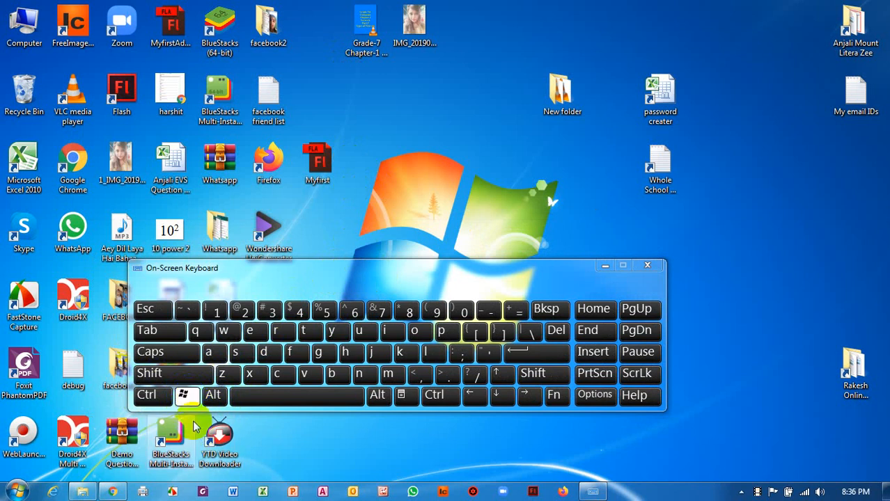
click(281, 332)
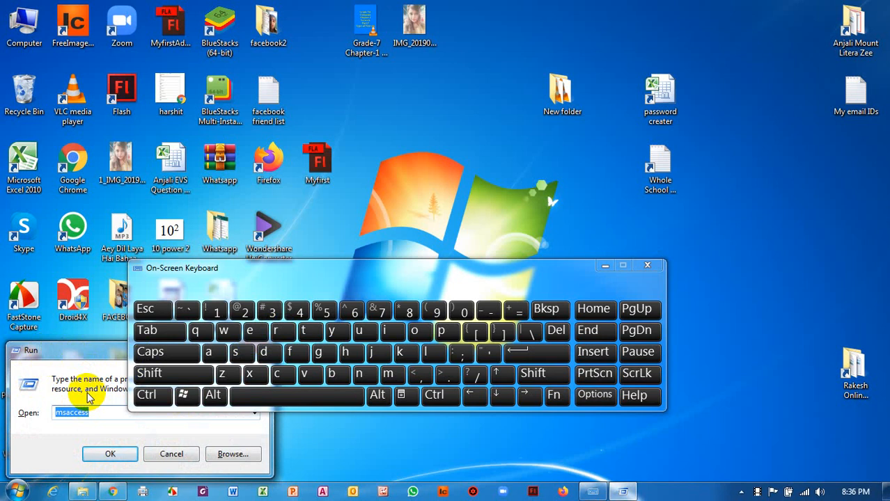
Step: Demonstrate the Run key combination again on the On-Screen Keyboard, and close the keyboard
click(183, 395)
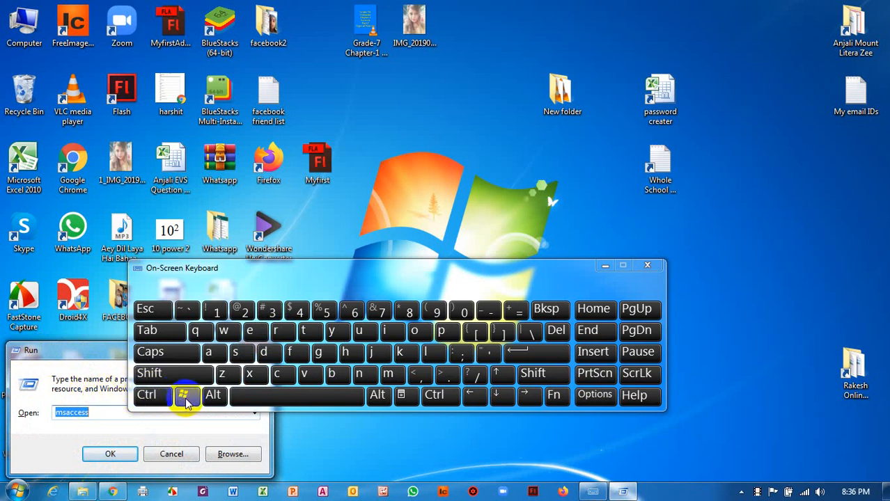
click(277, 333)
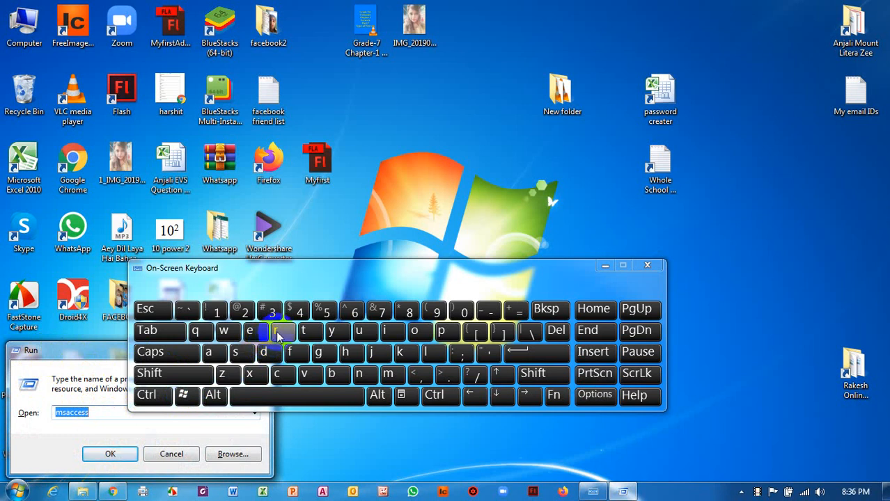
click(188, 395)
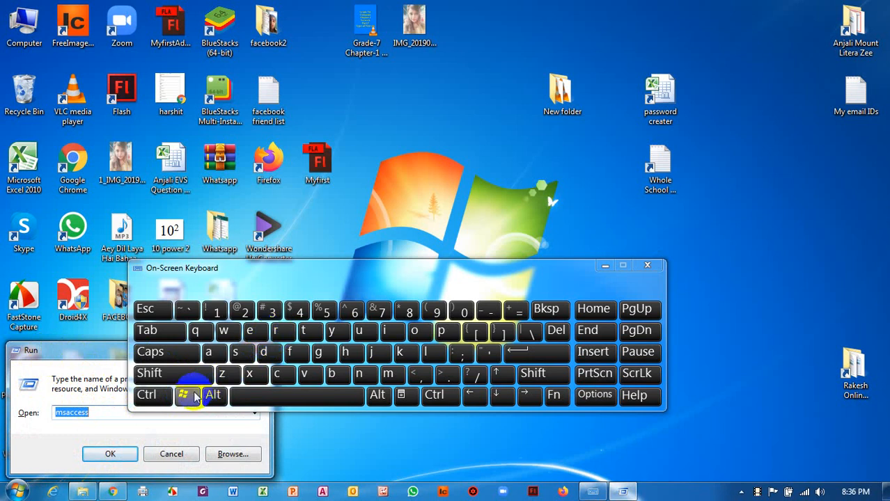
click(279, 333)
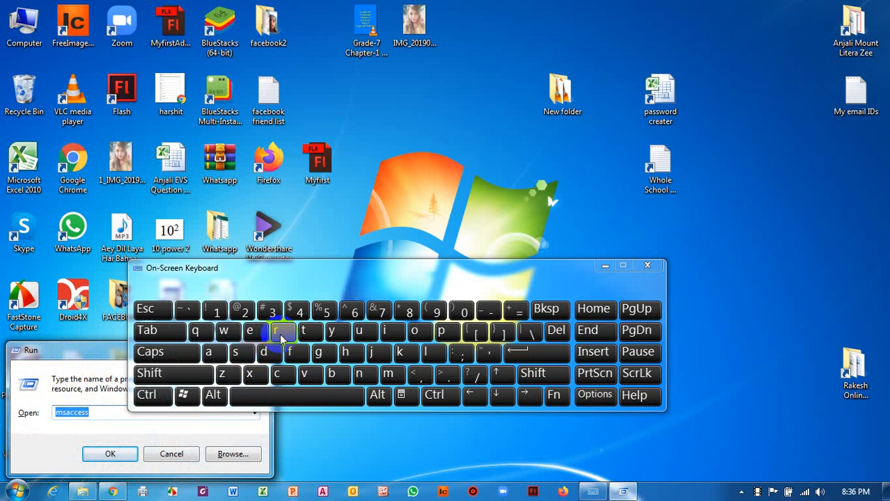
click(185, 396)
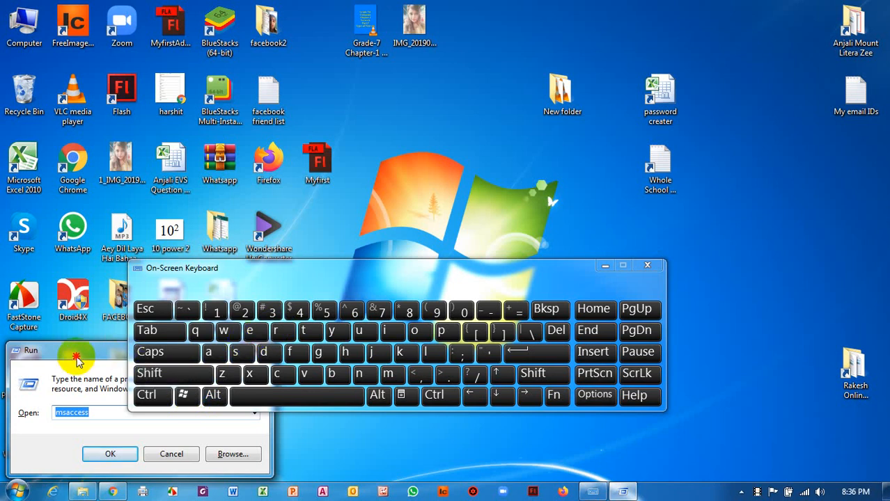
click(647, 266)
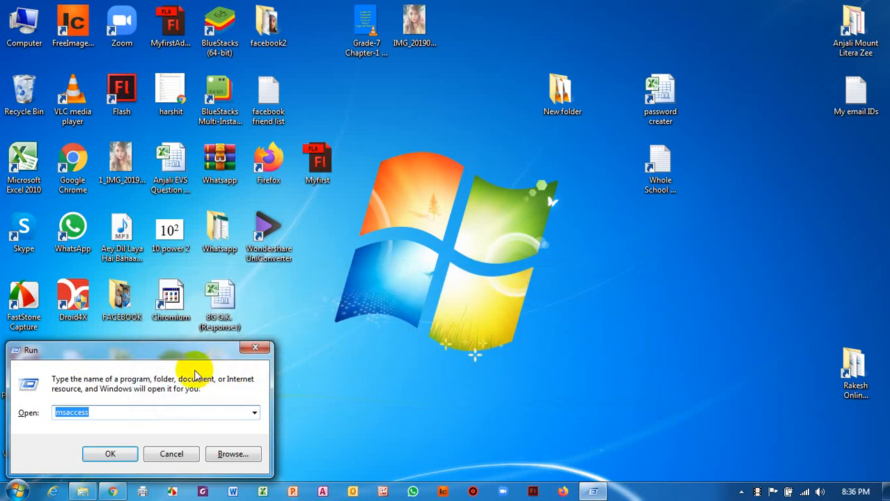
Step: Launch Access from the Run dialog and choose the Desktop as the location for the new blank database
click(110, 454)
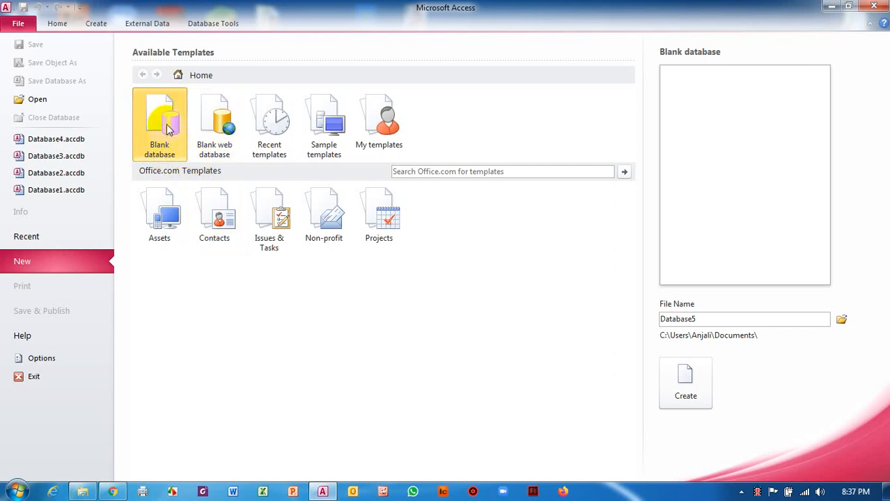
click(701, 381)
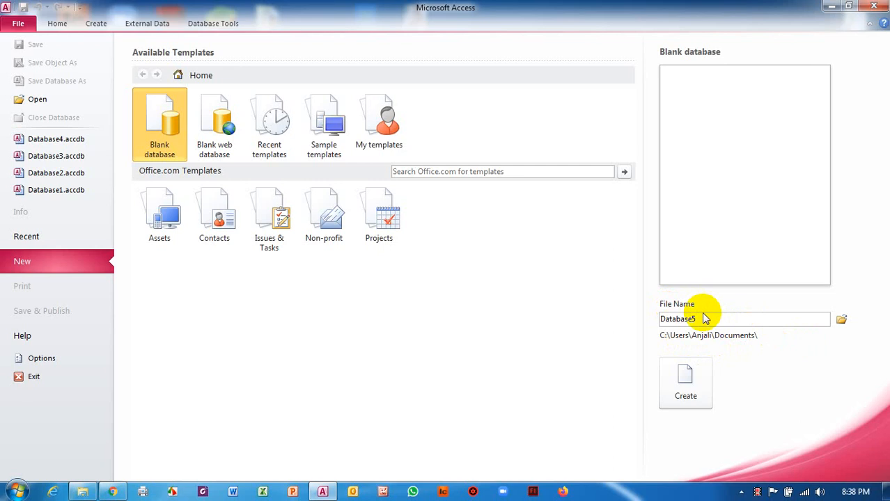
click(842, 321)
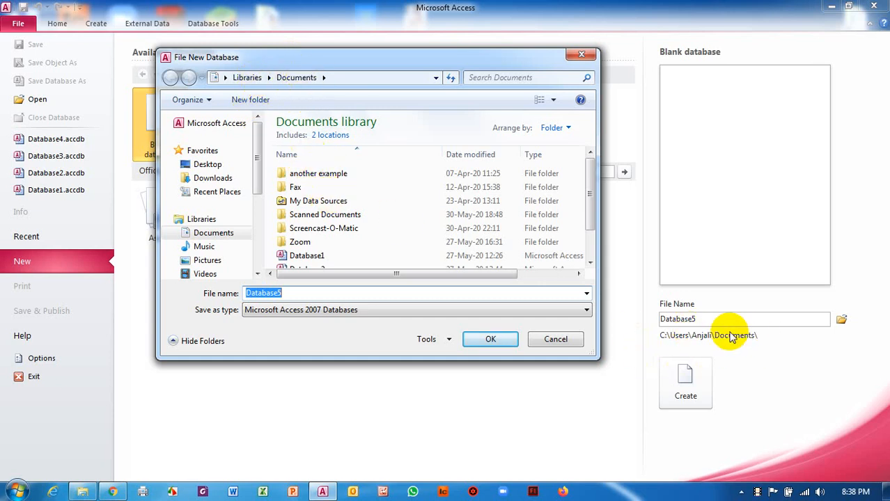
click(259, 164)
click(258, 165)
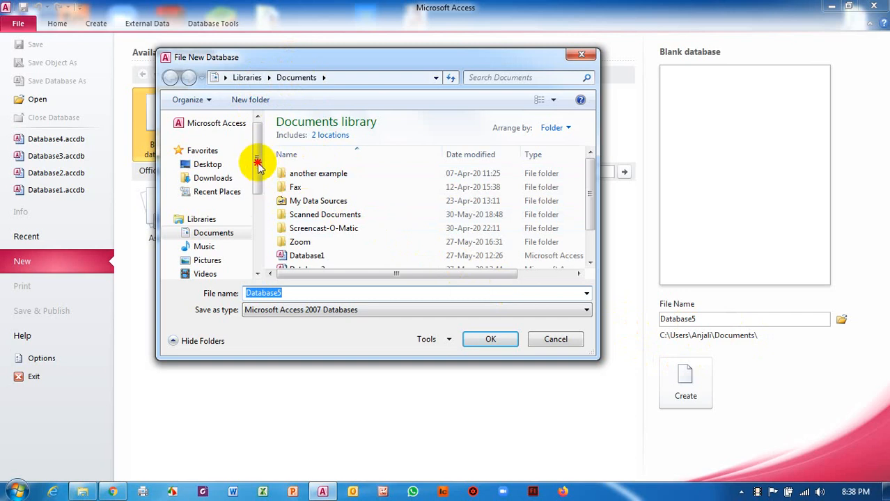
click(203, 167)
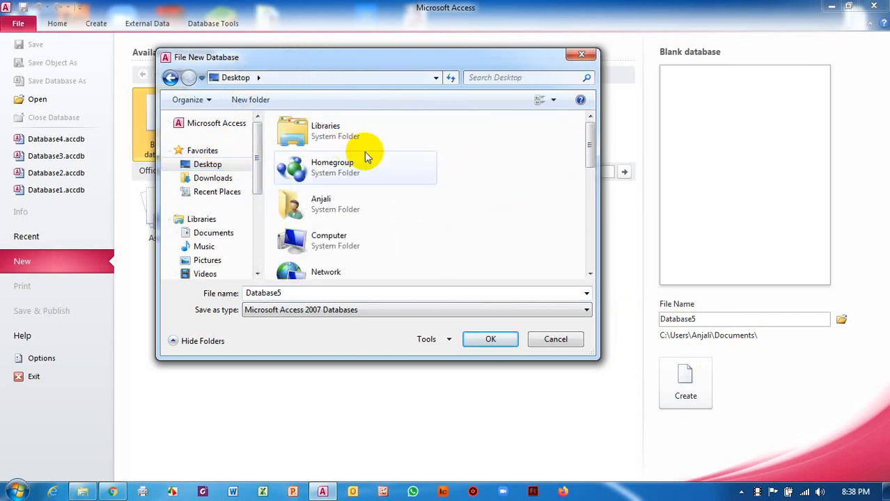
click(496, 341)
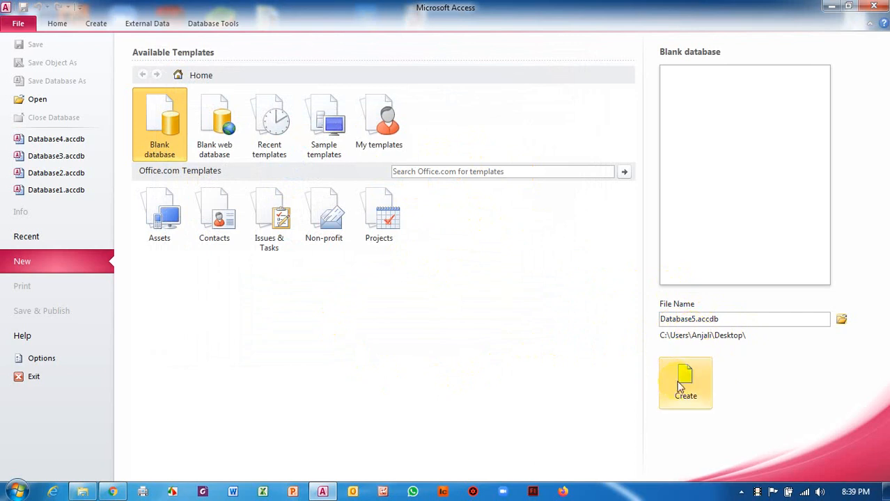
Step: Name the blank database MySchoolDatabase, keeping the .accdb extension, and create it
click(692, 324)
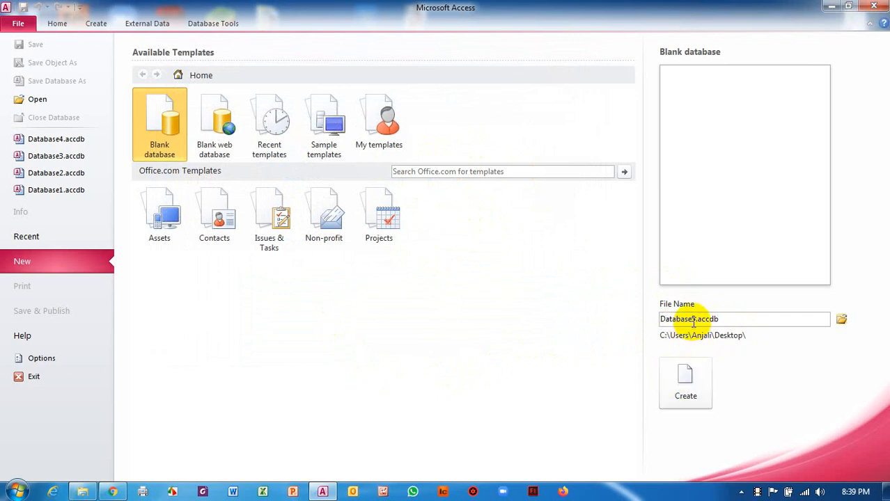
double_click(692, 319)
click(692, 319)
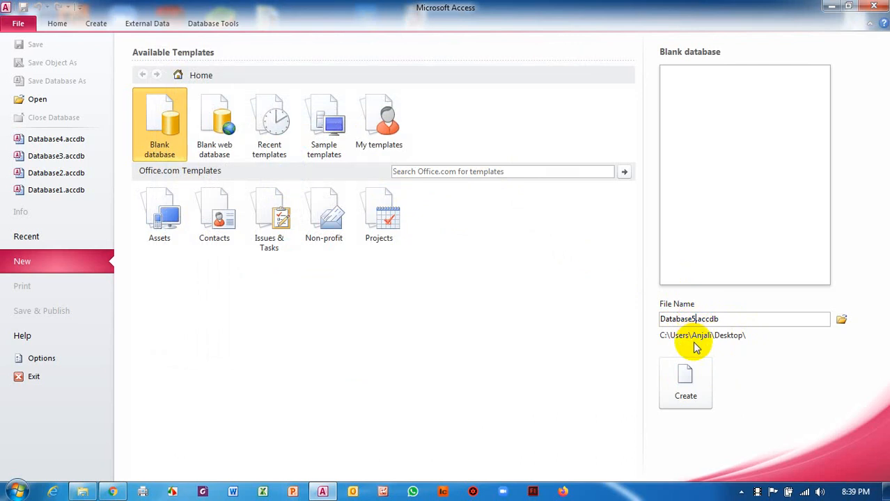
key(BackSpace)
key(BackSpace)
key(BackSpace)
key(BackSpace)
key(BackSpace)
key(BackSpace)
text(My)
key(BackSpace)
key(BackSpace)
text(hoolDatabase)
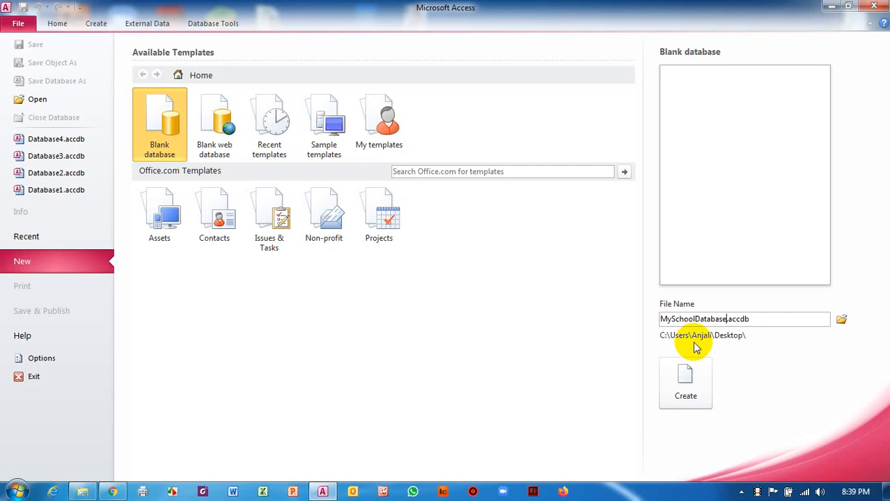
click(709, 394)
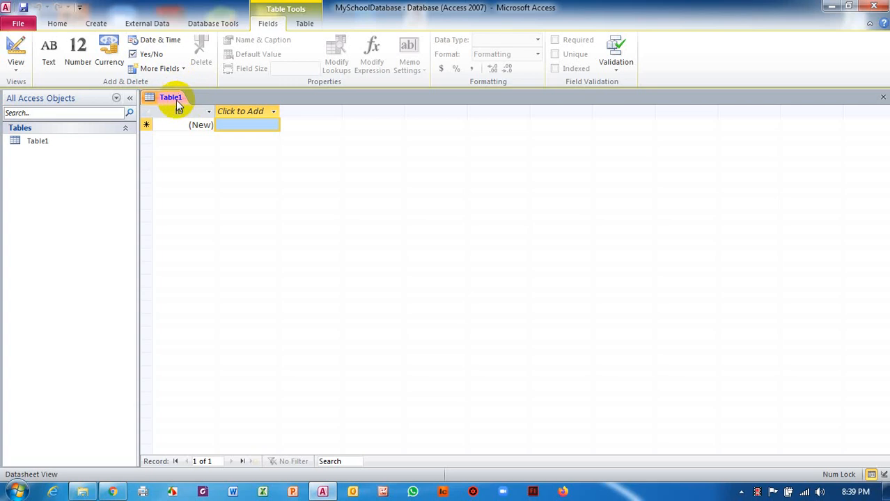
Step: Save the new table under the name admission
click(21, 25)
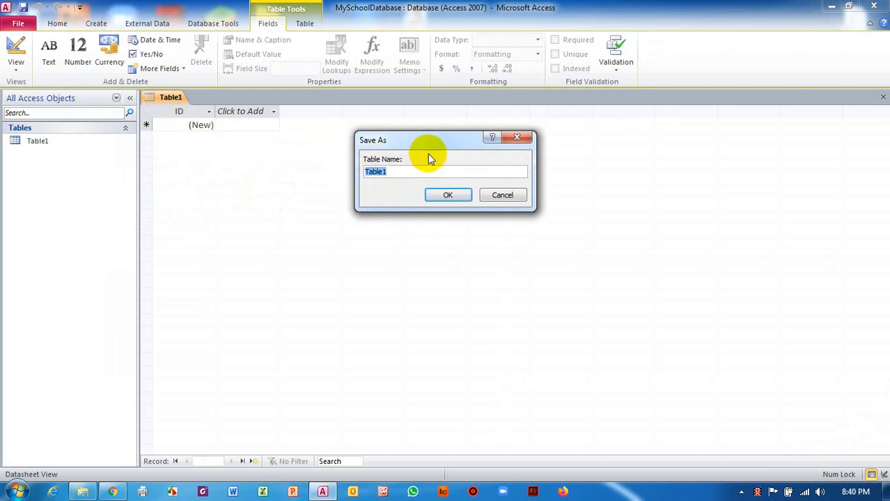
text(regi)
key(BackSpace)
key(BackSpace)
key(BackSpace)
key(BackSpace)
text(admission)
click(457, 198)
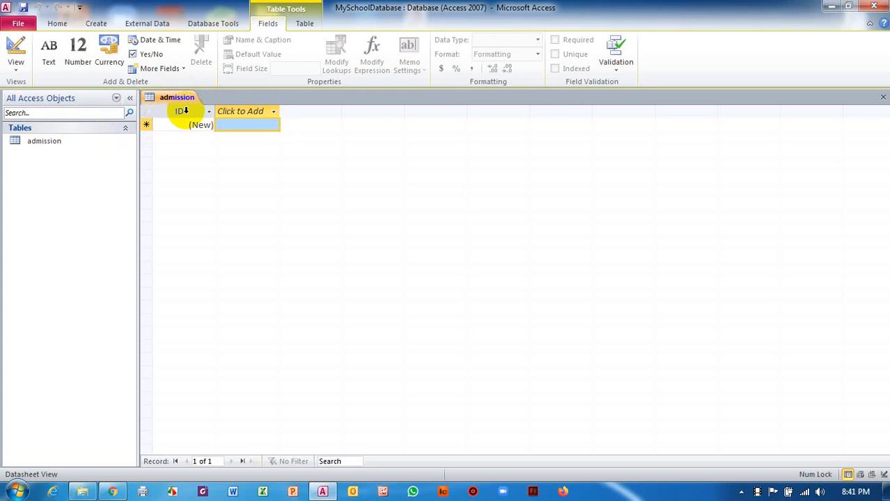
Step: Rename the admission table's ID field as AdmNo, without a trailing period
click(191, 126)
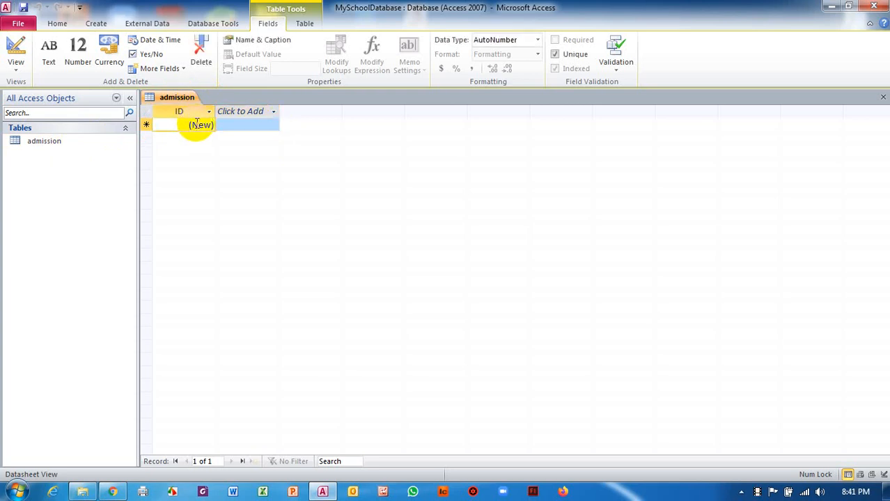
click(211, 117)
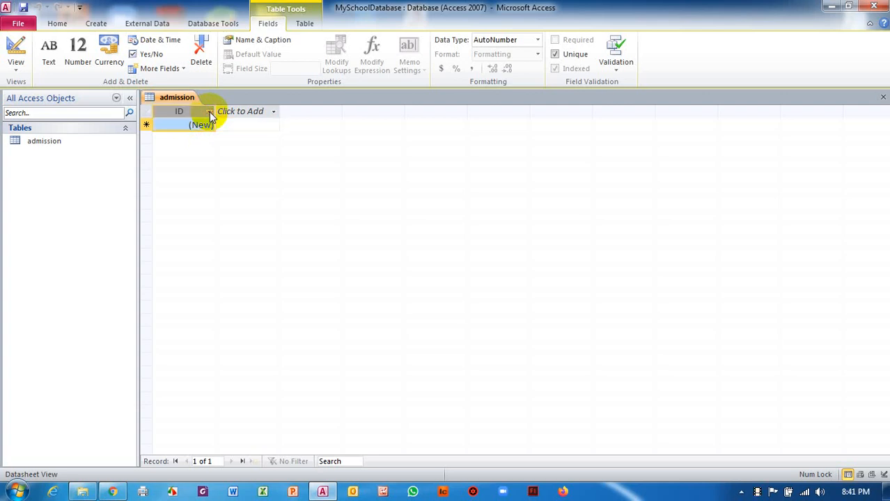
click(210, 113)
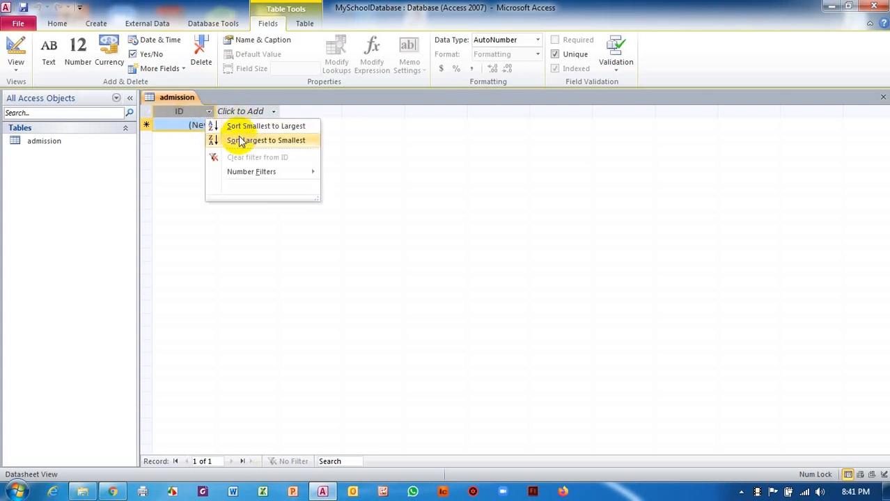
click(181, 111)
click(183, 111)
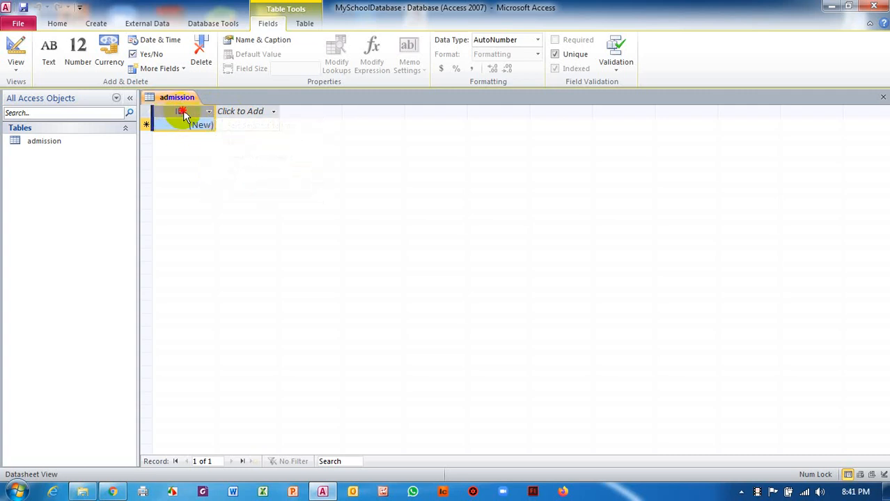
double_click(183, 111)
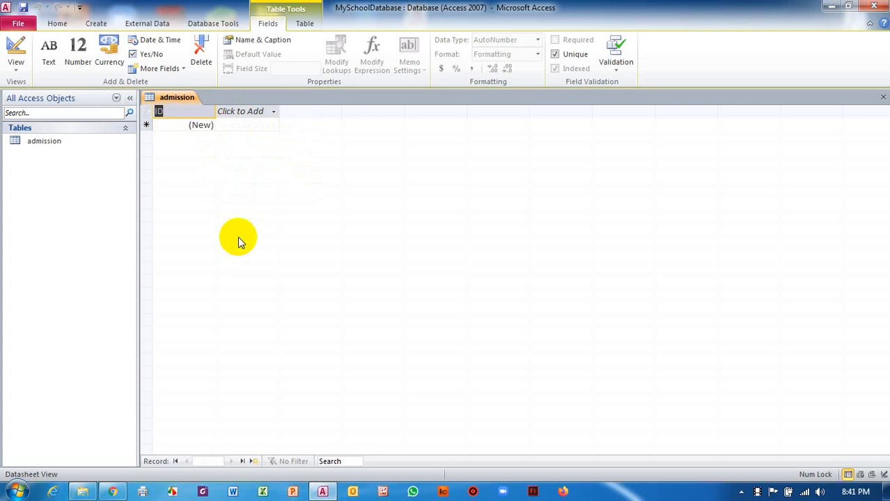
text(AdmNo.)
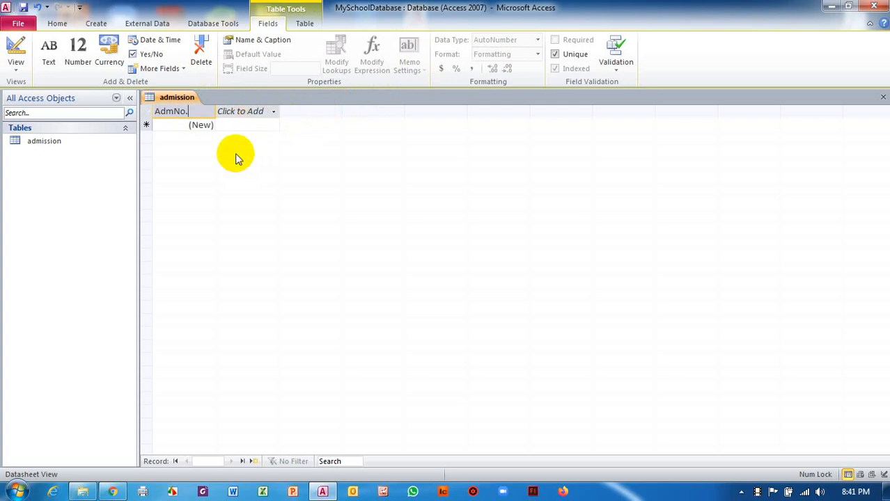
click(248, 114)
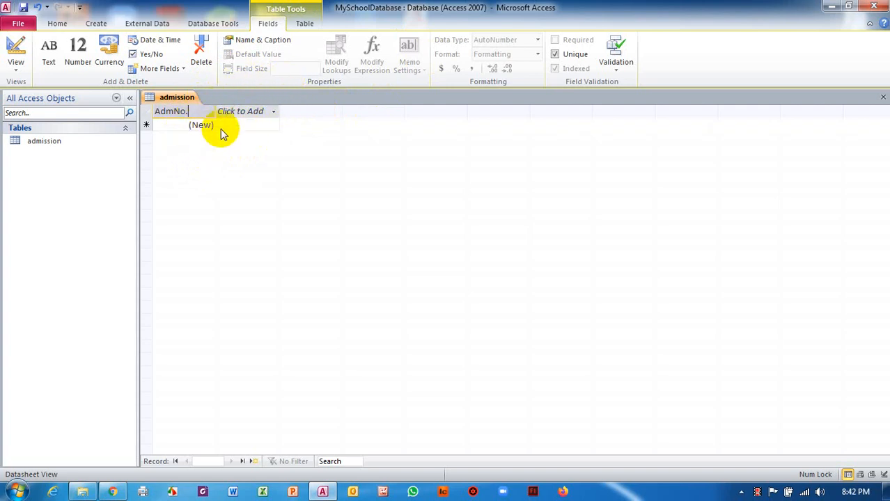
click(240, 113)
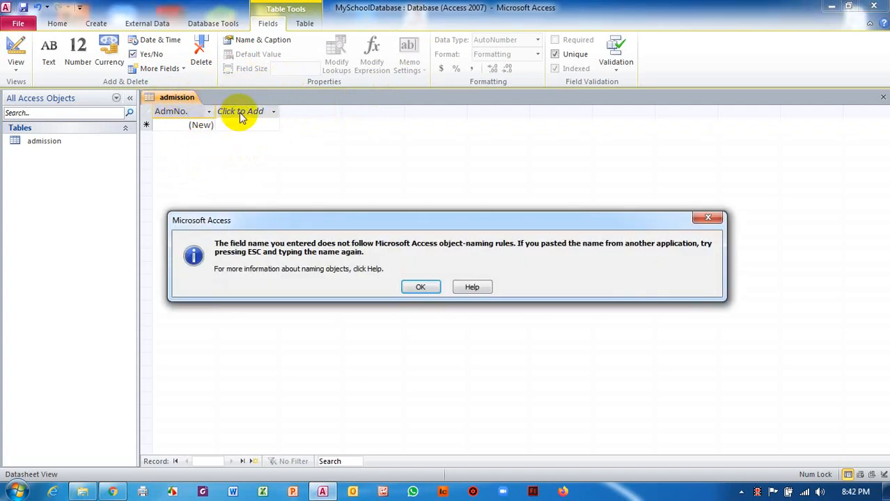
click(422, 287)
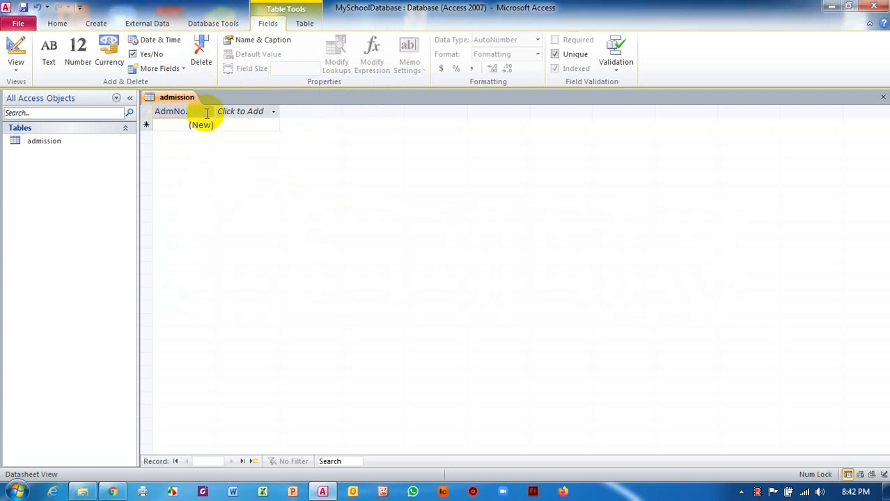
key(BackSpace)
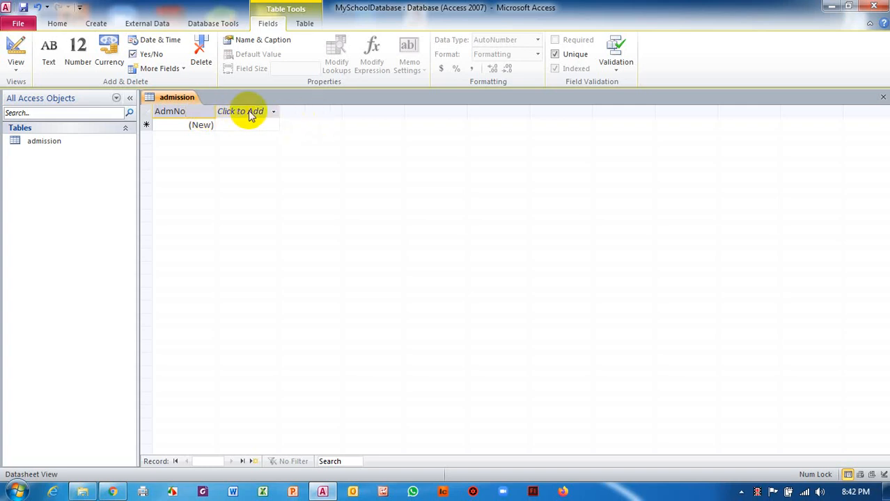
Step: Add a Text field named SName after the AdmNo field
click(240, 113)
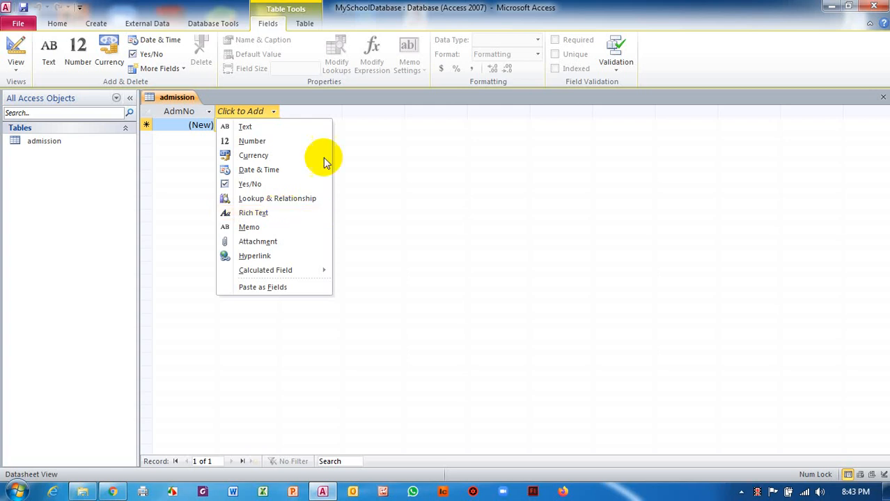
click(250, 128)
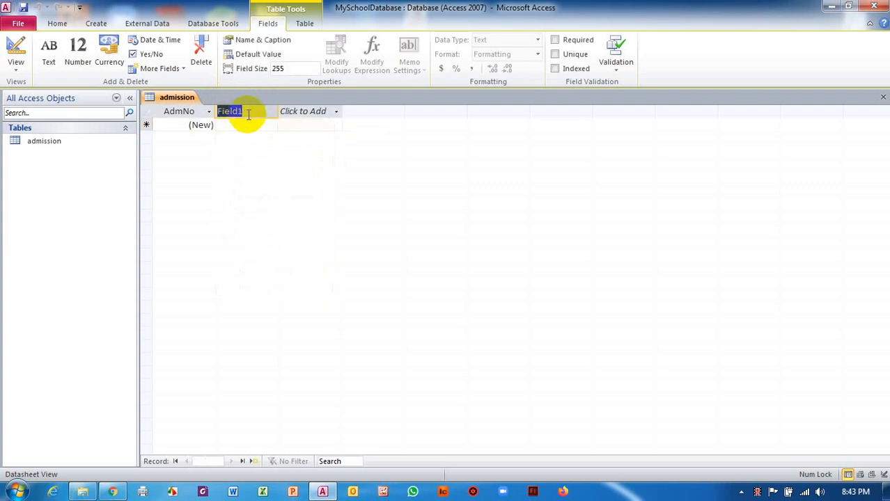
text(sname)
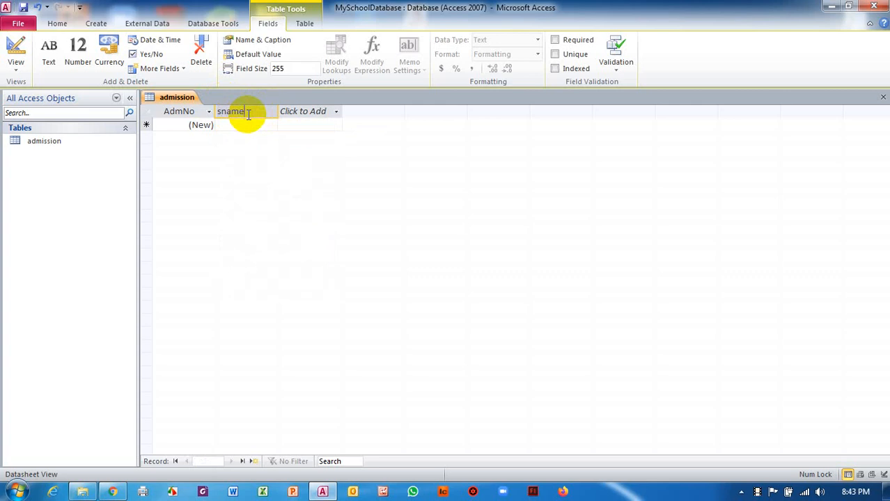
key(BackSpace)
key(BackSpace)
key(BackSpace)
key(BackSpace)
key(BackSpace)
text(SName)
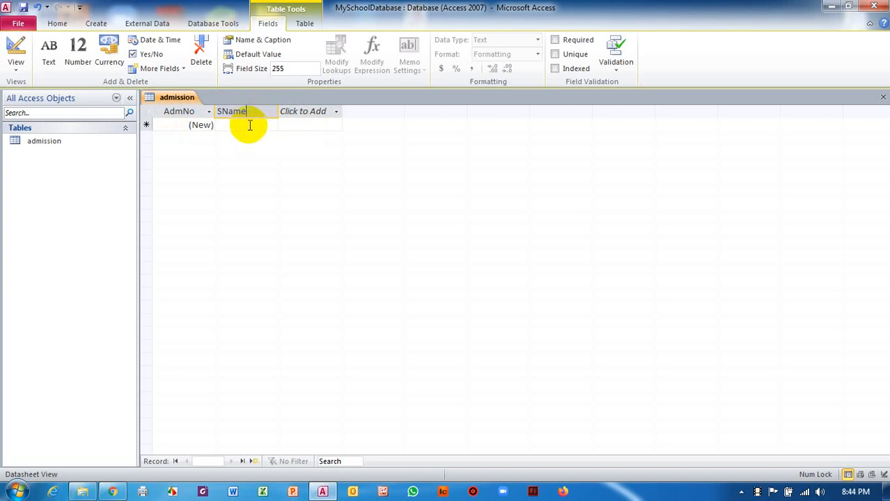
Step: Add a Number field named MNo after SName, and select the AdmNo column
click(307, 114)
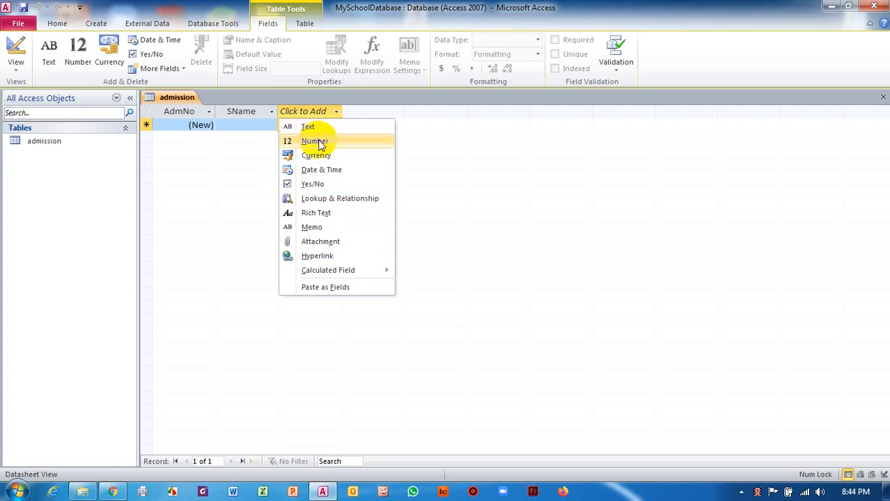
click(319, 142)
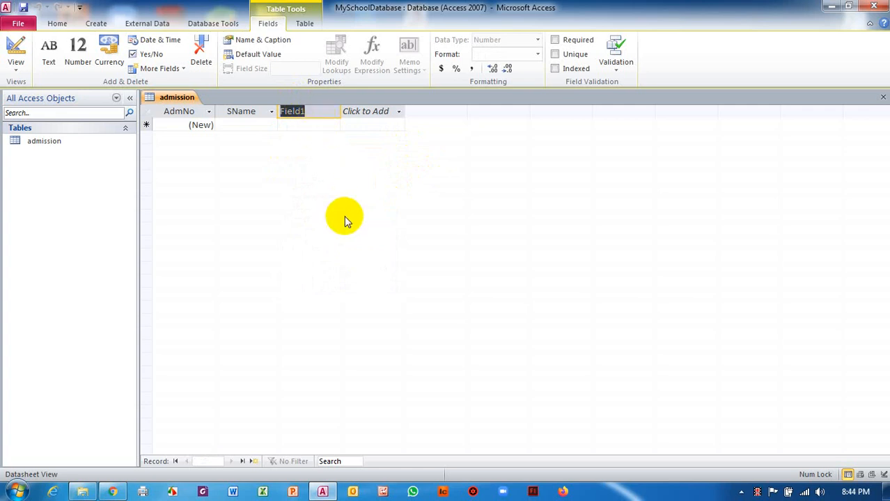
key(BackSpace)
text(MNo)
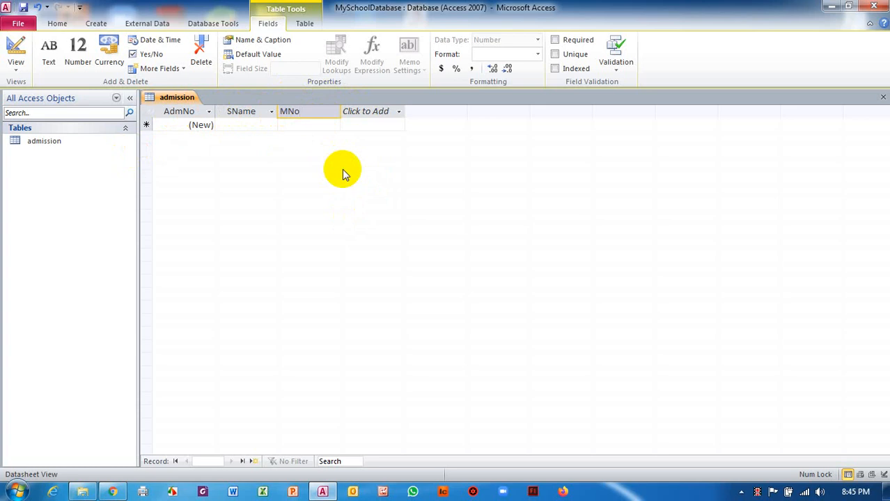
click(186, 111)
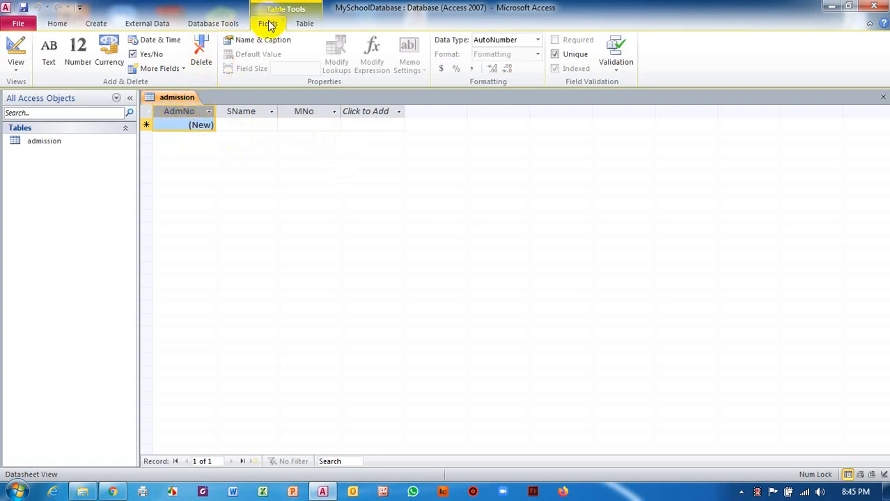
click(303, 24)
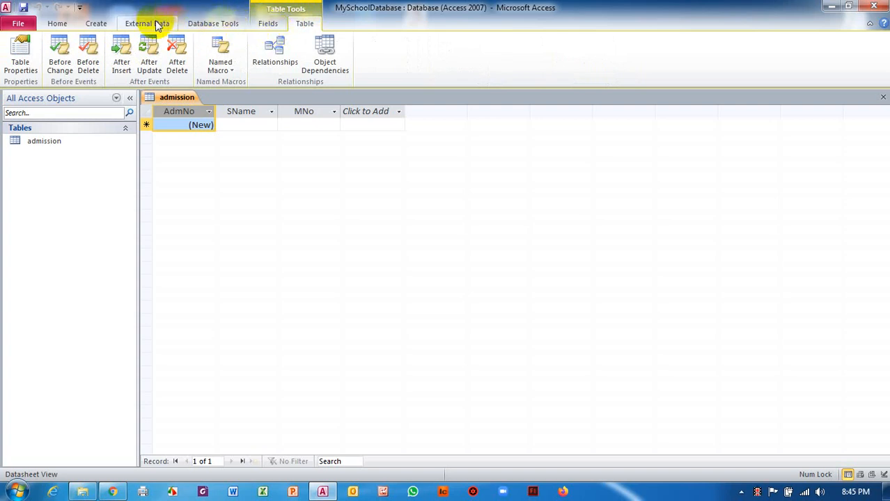
click(60, 25)
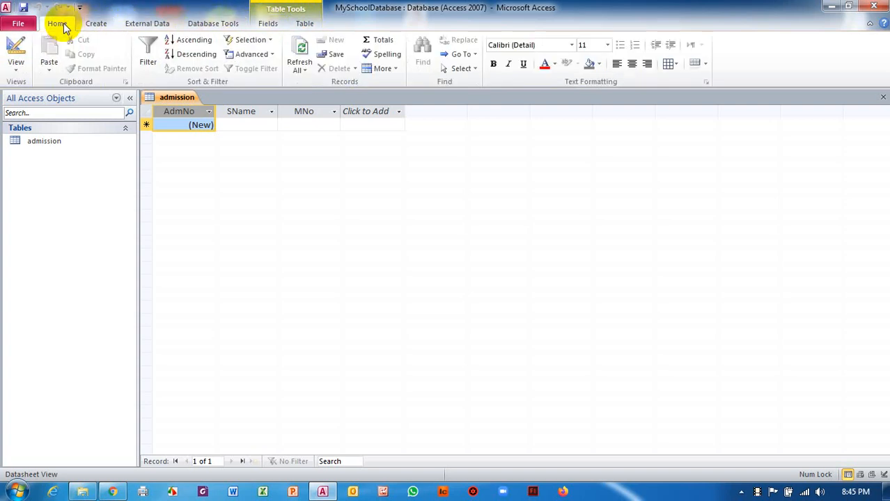
click(290, 25)
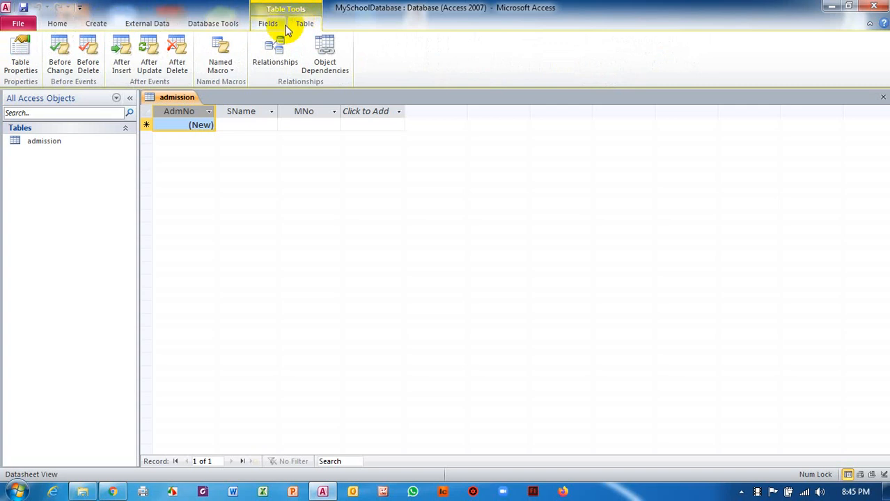
click(268, 25)
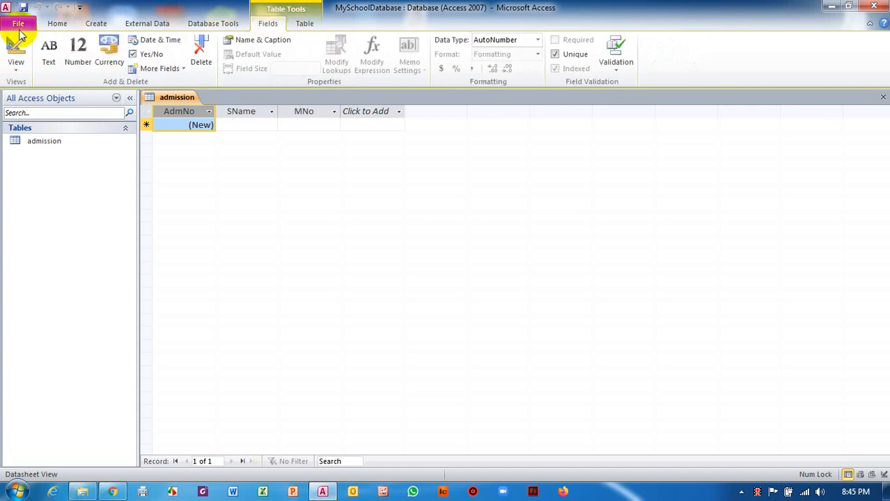
Step: Switch the admission table to Design View
click(16, 67)
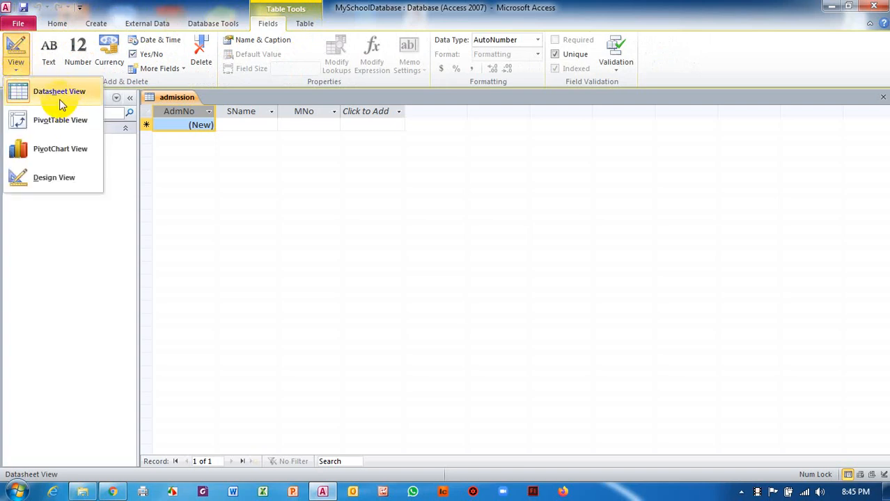
click(64, 177)
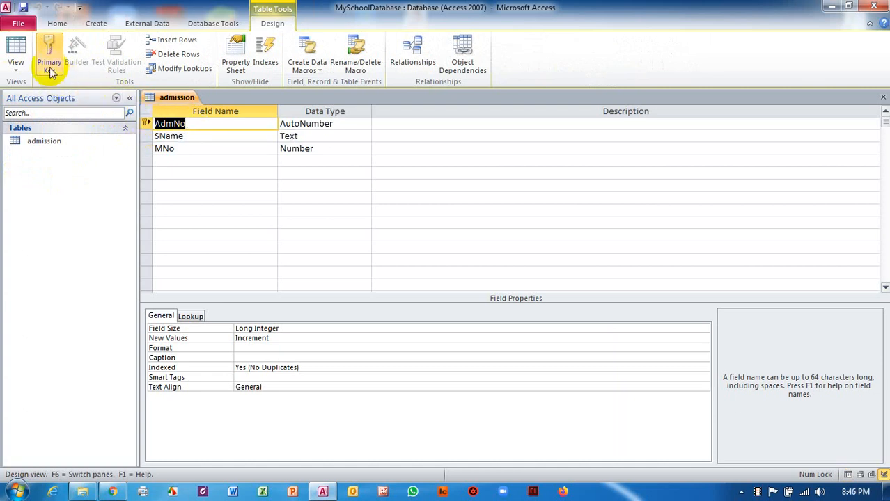
Step: Remove the primary key from the AdmNo field and set AdmNo as the primary key again
click(169, 135)
click(166, 124)
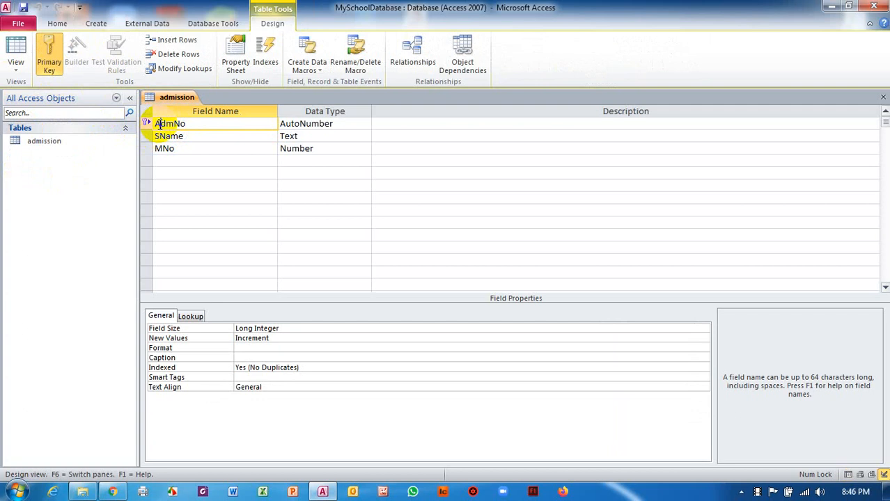
click(49, 56)
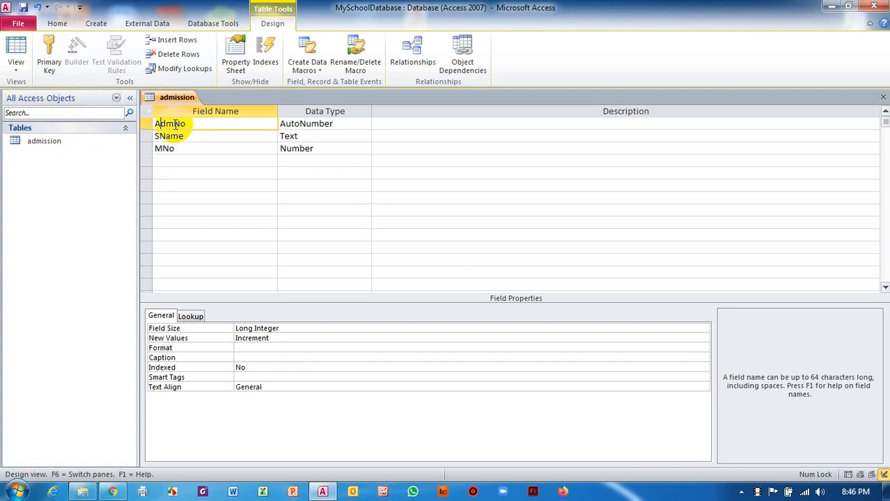
click(49, 57)
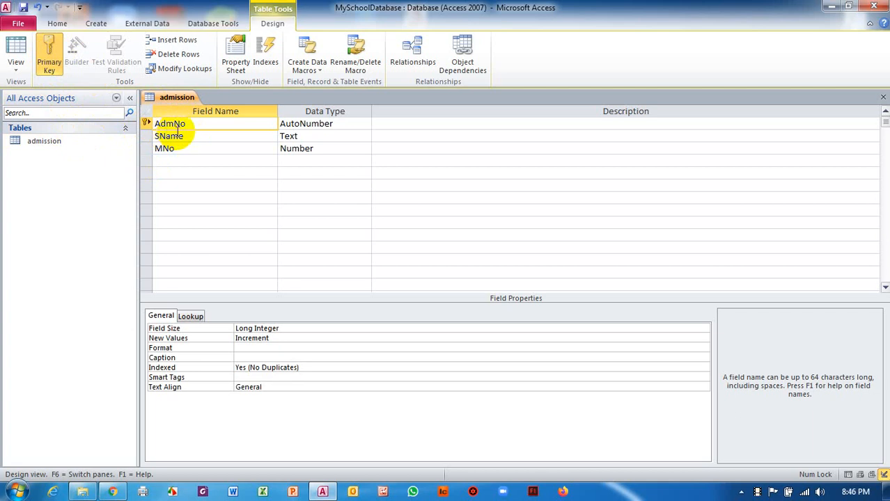
Step: Return the admission table to Datasheet View, saving the table's design
click(16, 63)
click(53, 98)
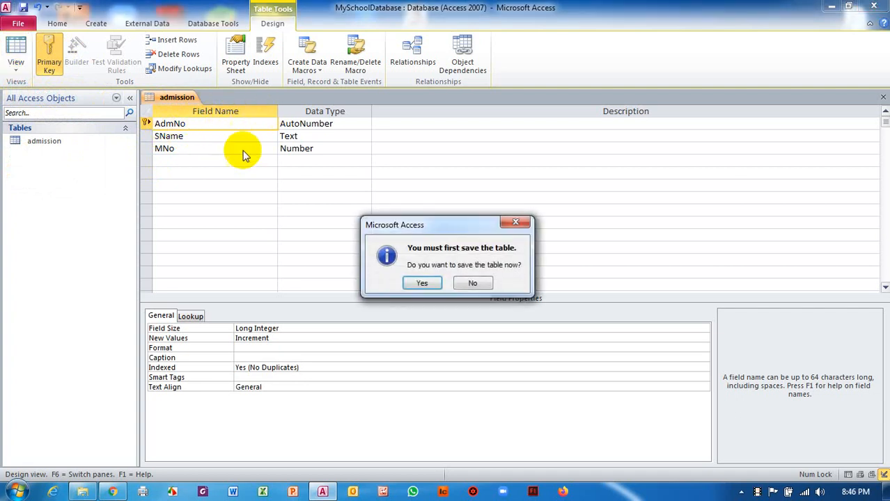
click(426, 285)
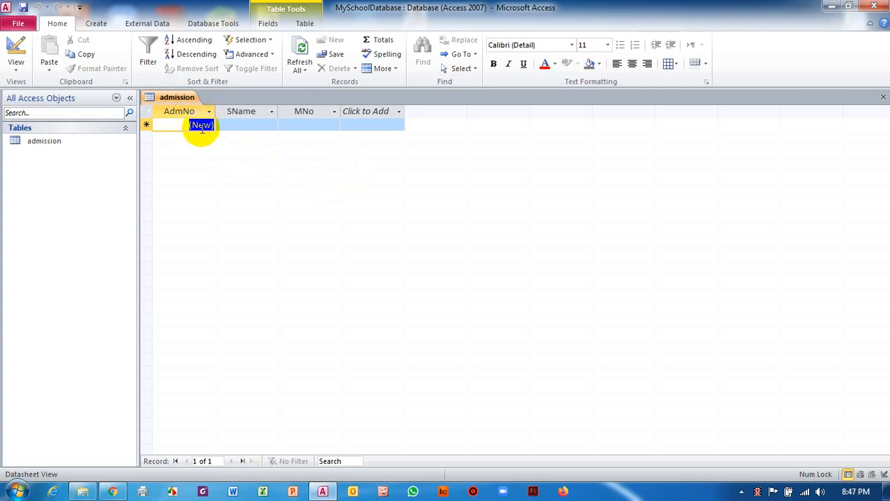
Step: Enter the first student's record in the admission table, filling in the student's name under SName and number under MNo
click(181, 125)
click(240, 121)
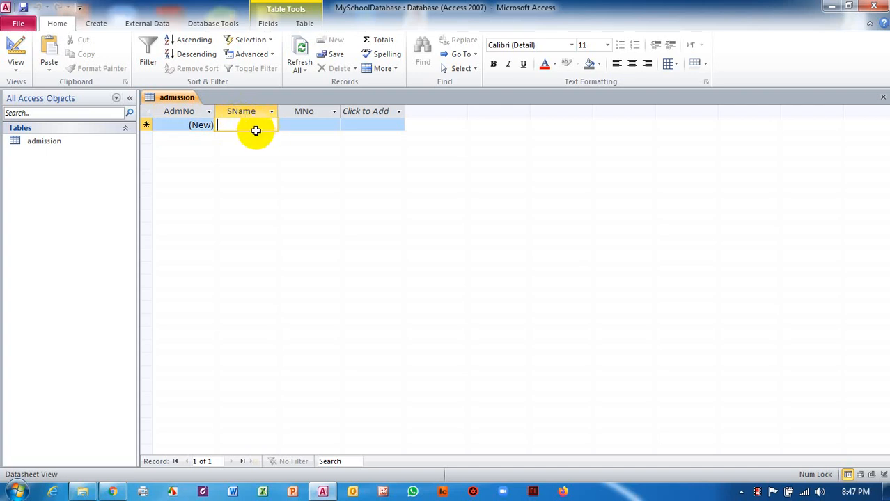
text(Ram)
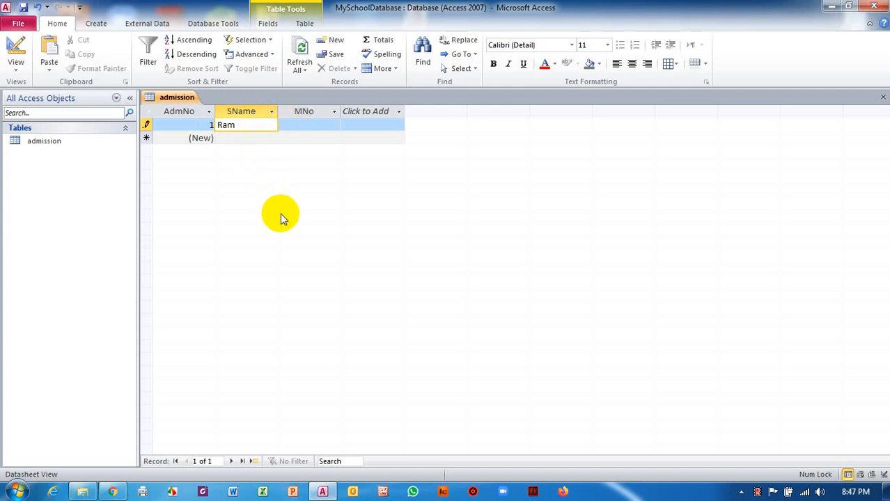
key(Tab)
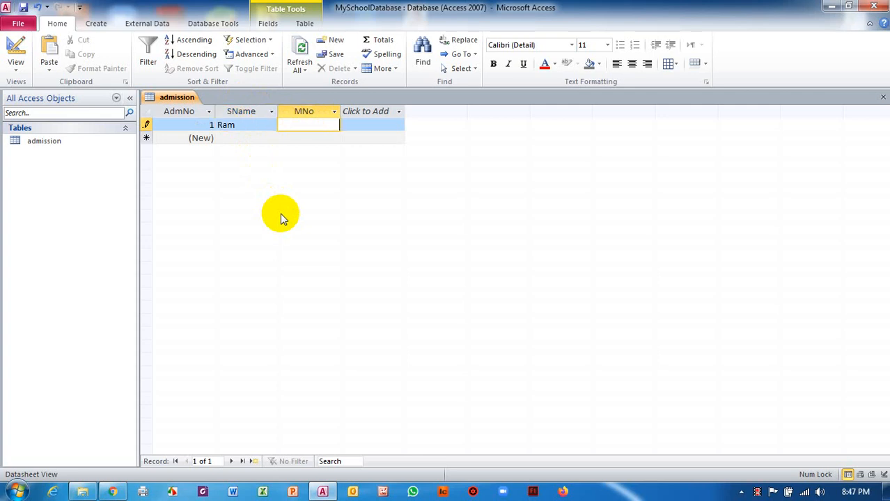
text(12345)
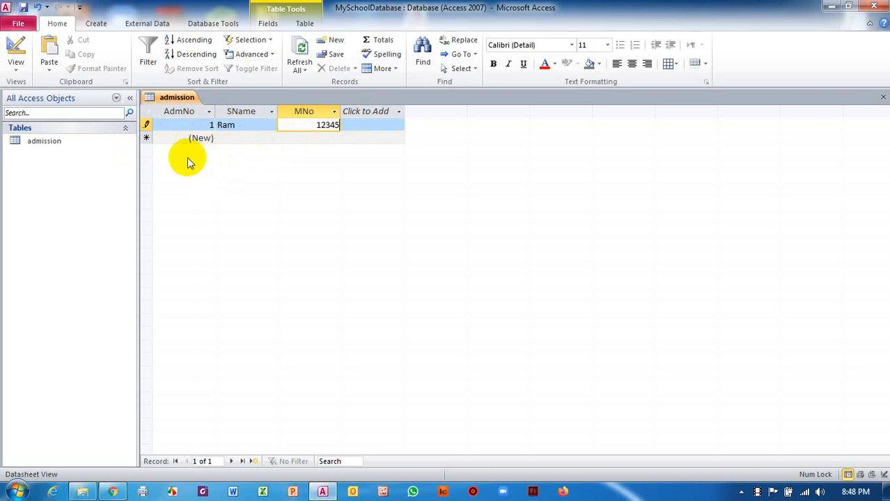
Step: Add a second record to the admission table with the student's name under SName and number under MNo
click(239, 141)
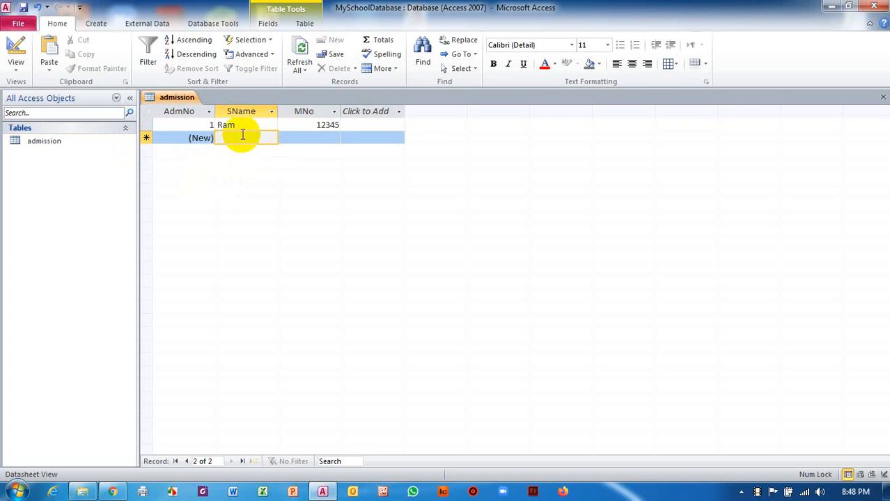
text(Shyam)
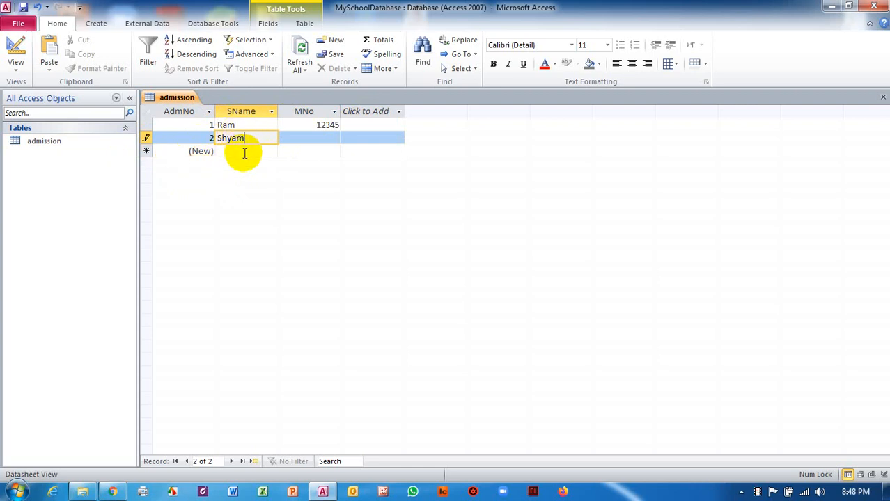
click(292, 139)
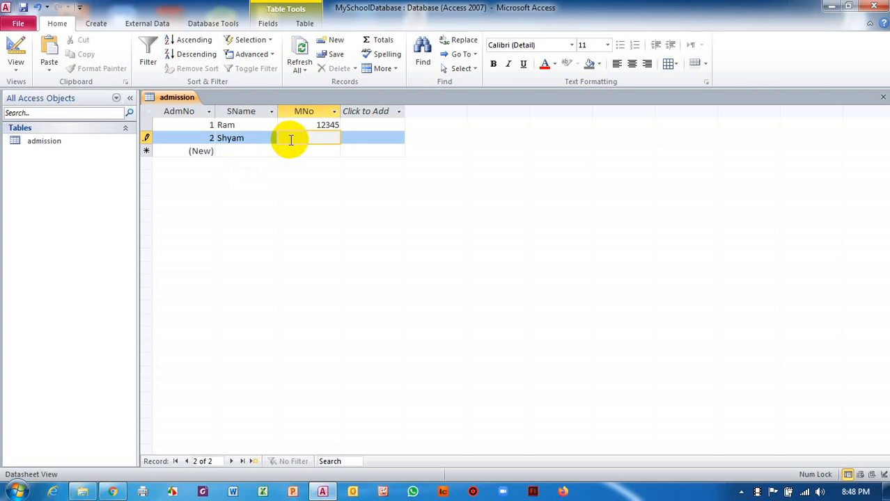
text(14785)
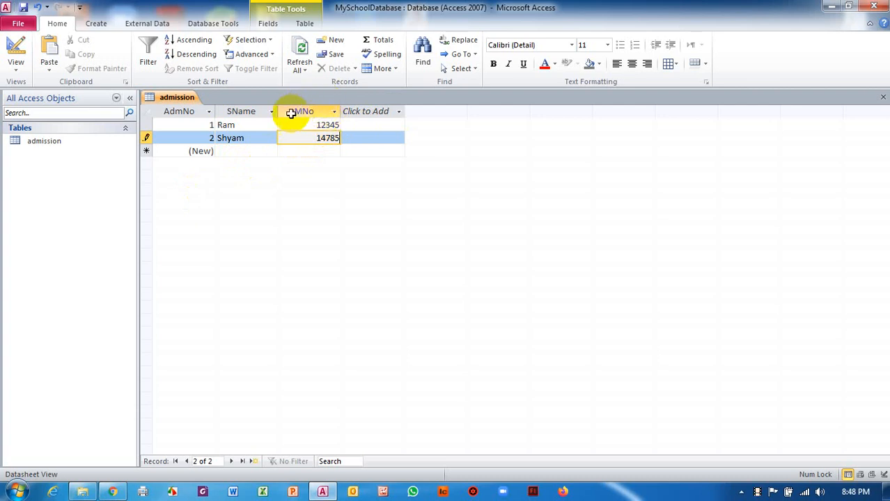
Step: Add a third record to the admission table with the student's name under SName and number under MNo
click(244, 150)
text(sita)
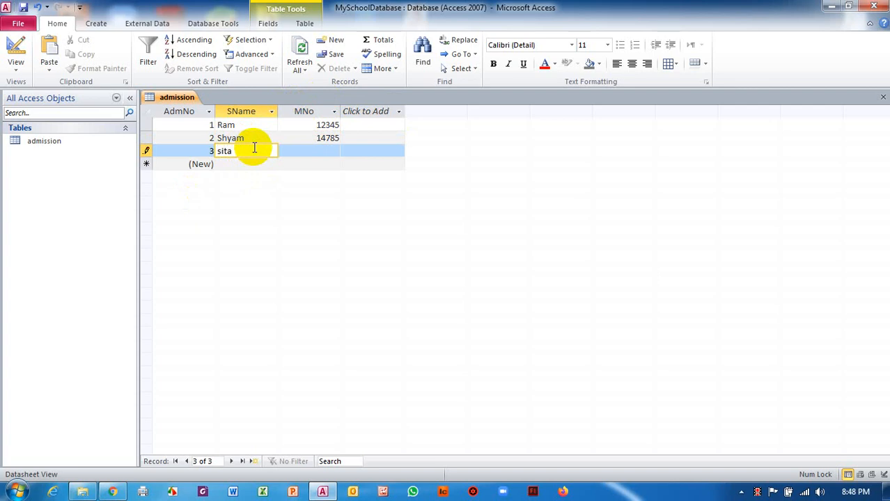
key(Tab)
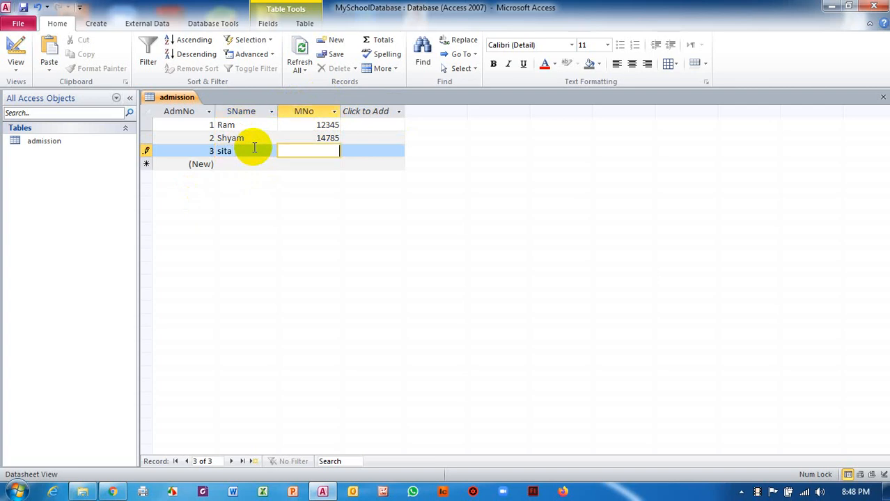
text(96325)
Step: Add a fourth record with the student's name under SName and number under MNo, and save the admission table
click(223, 164)
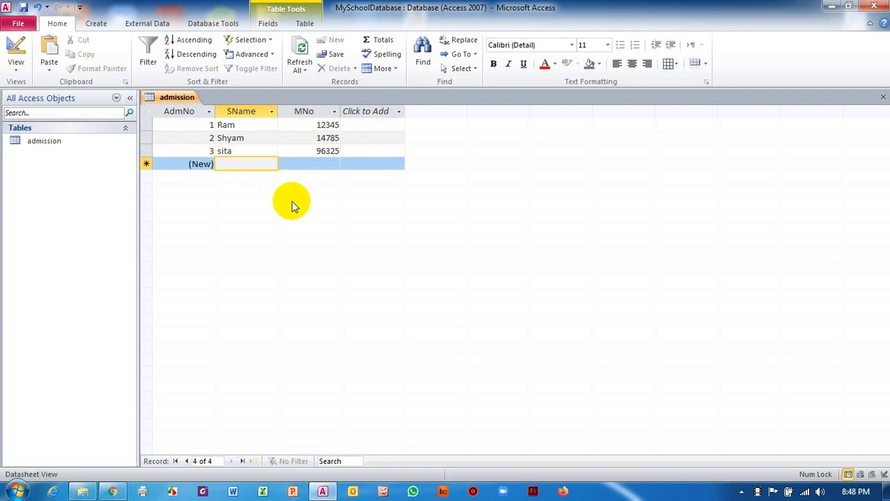
text(geeta)
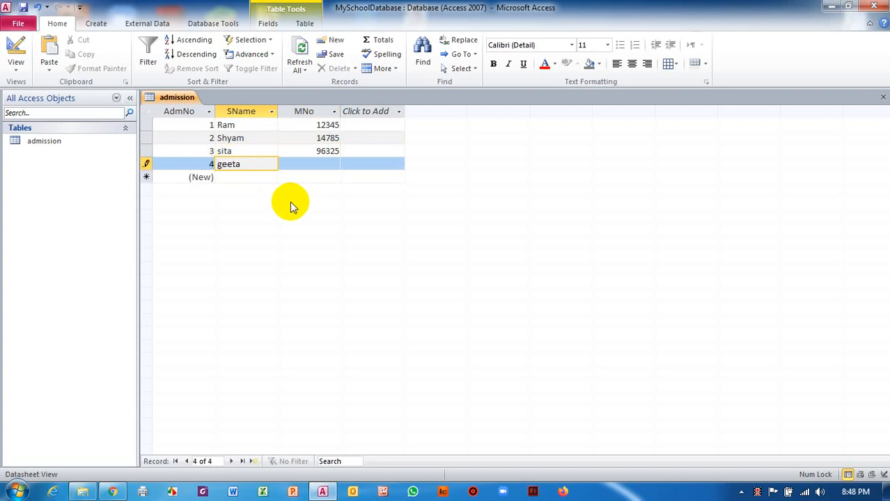
click(300, 162)
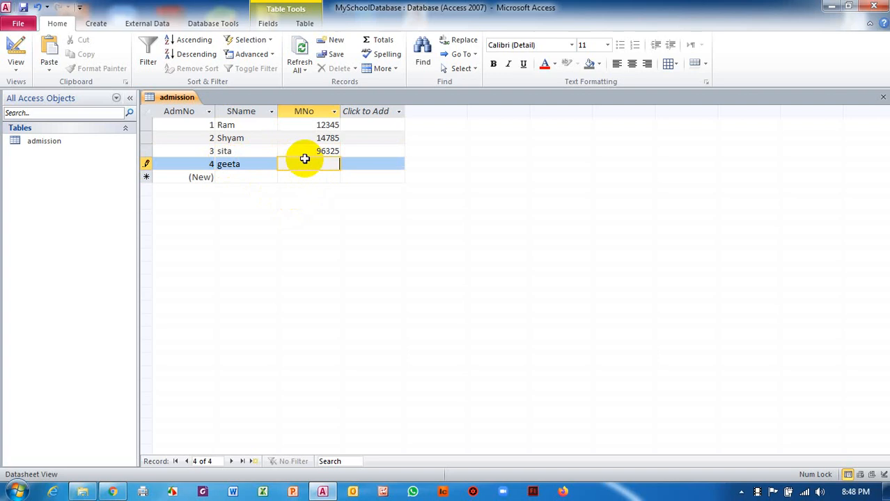
text(36985)
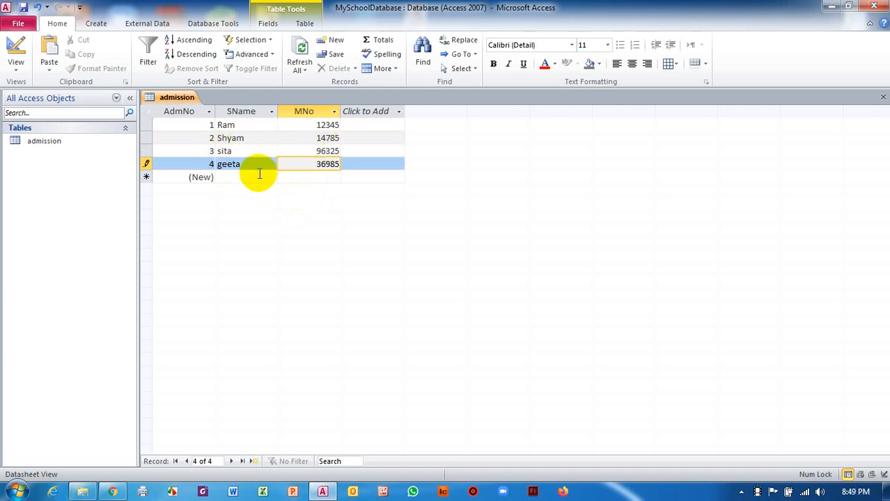
click(19, 25)
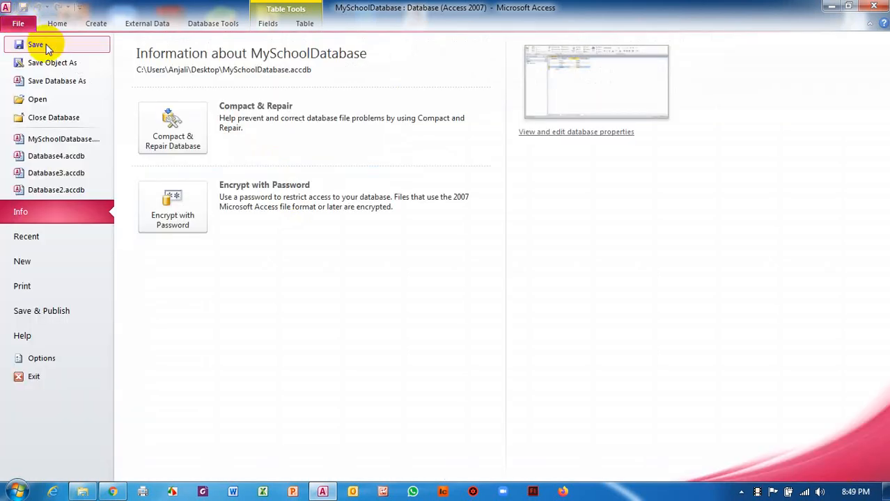
click(46, 43)
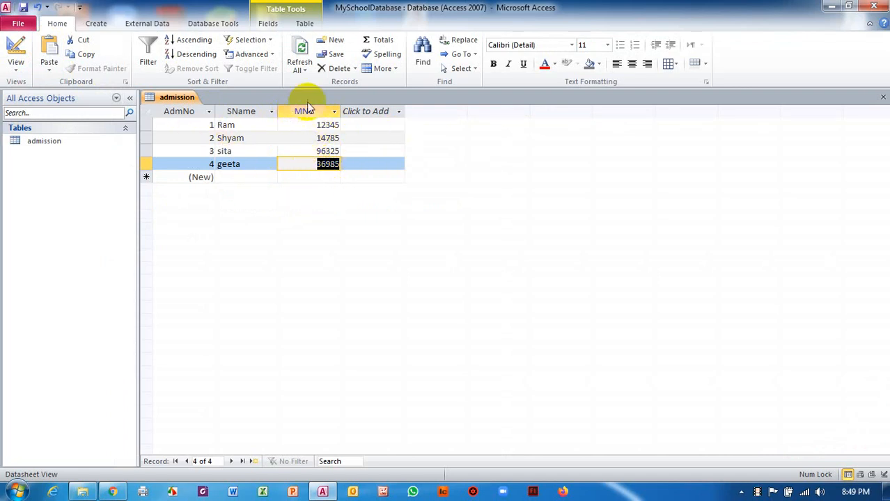
Step: Add a Text field named Address after the MNo field
click(388, 114)
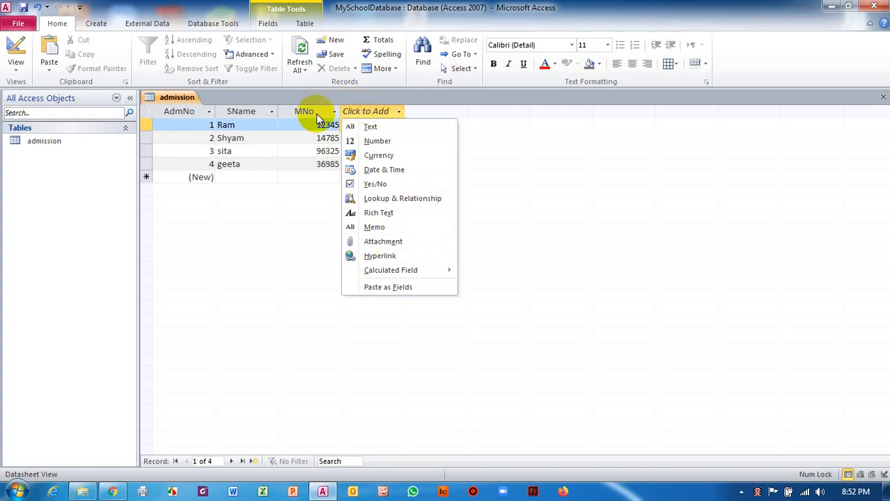
click(390, 127)
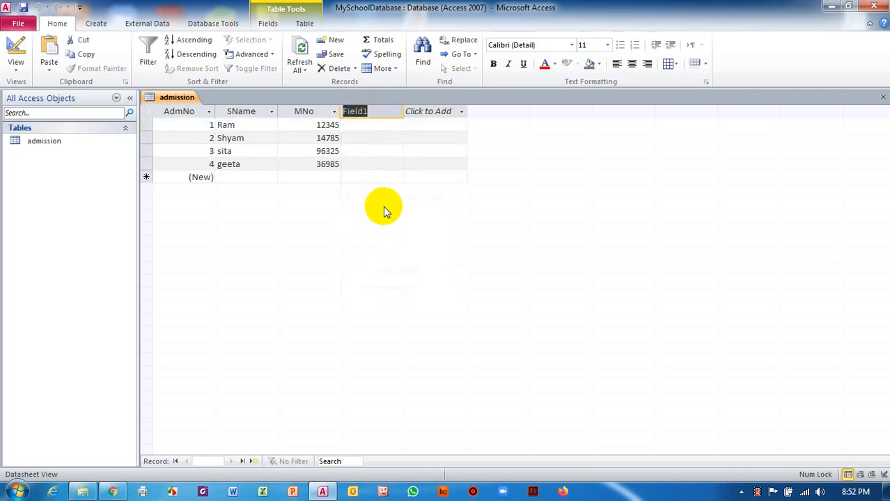
text(Address)
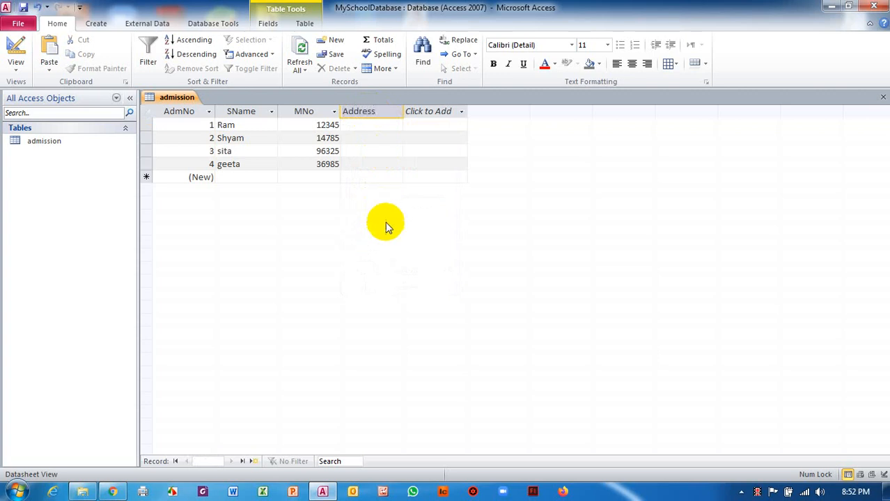
click(353, 123)
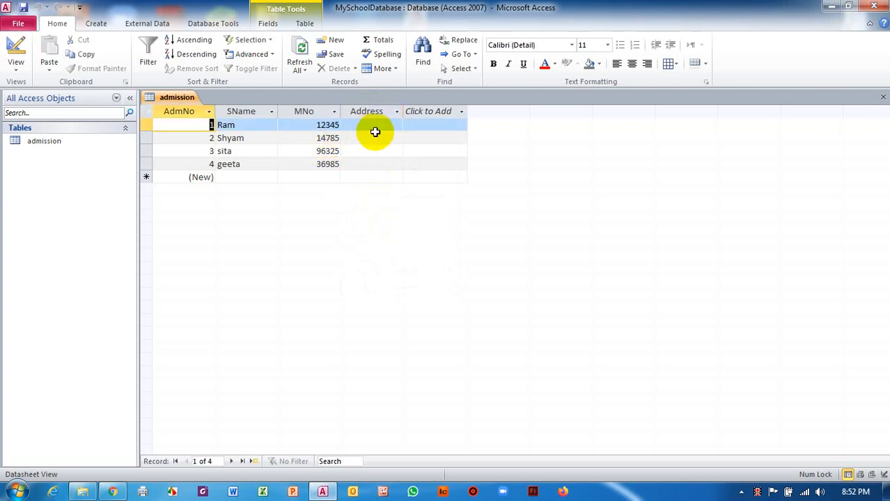
Step: Fill the Address field of the four admission records with Rohtak, Sonipat, Bhiwani and Rohtak, in that order
click(370, 126)
text(Rohtak)
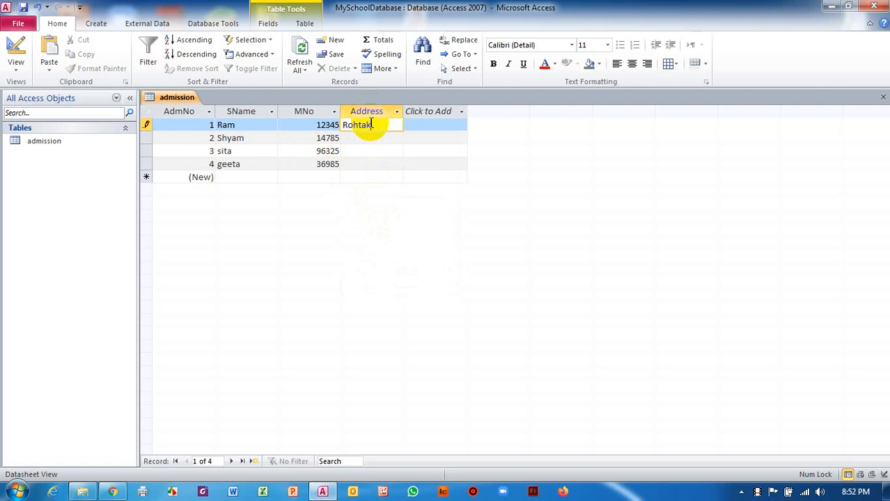
key(Down)
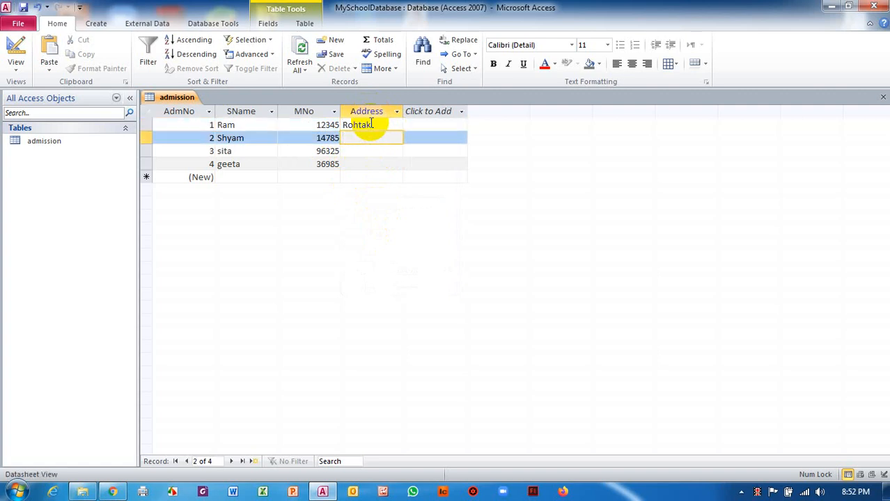
text(Sonipat)
key(Down)
text(Bhiw)
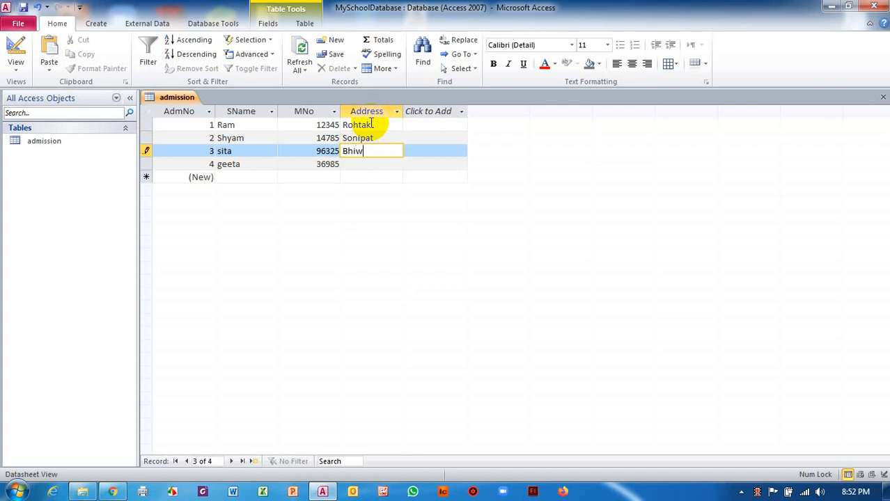
text(ani)
key(Down)
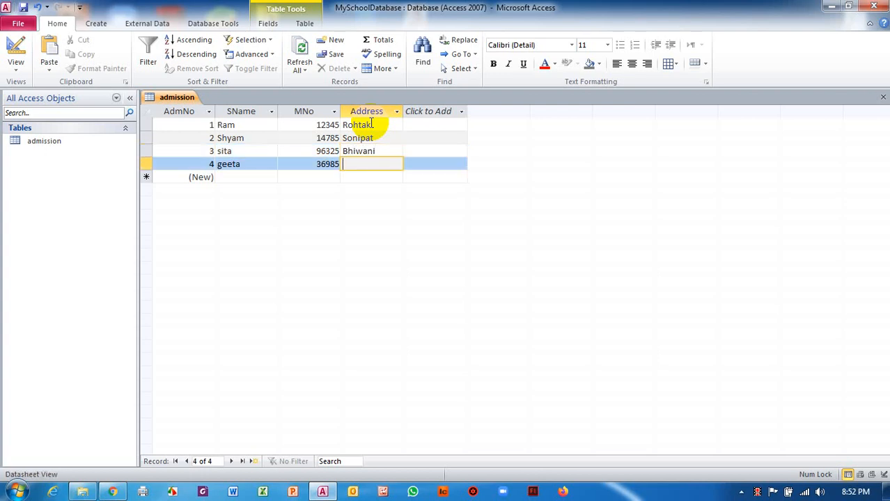
text(Rohtak)
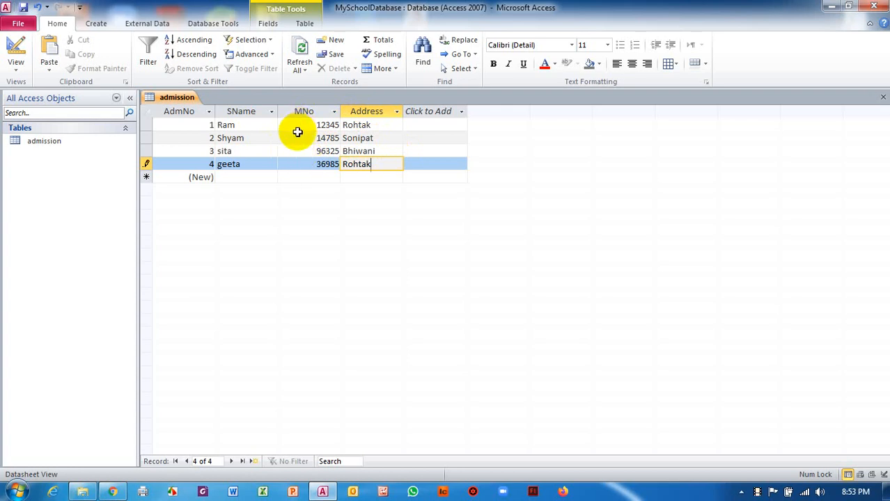
Step: Create a second table in the database and save it under the name marks
click(98, 25)
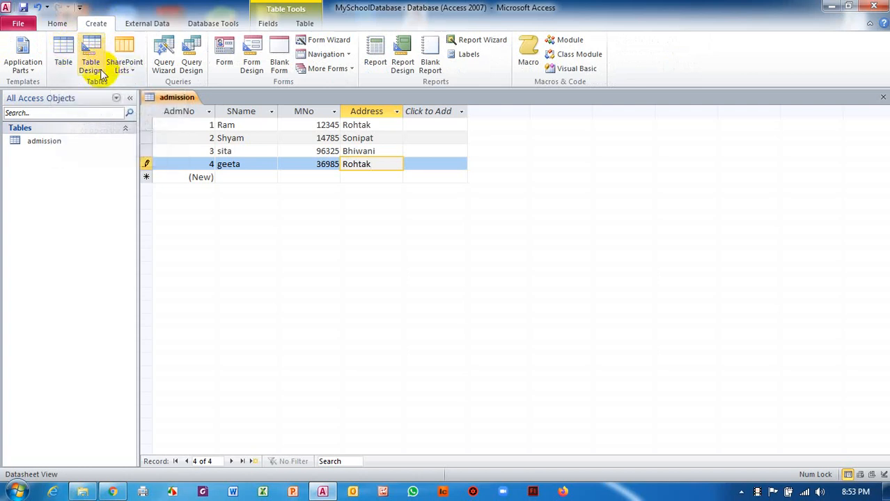
click(62, 64)
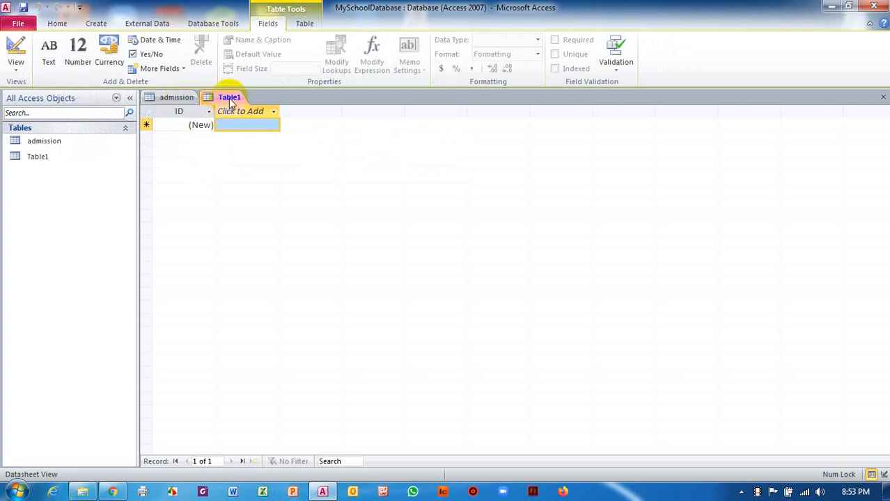
click(20, 25)
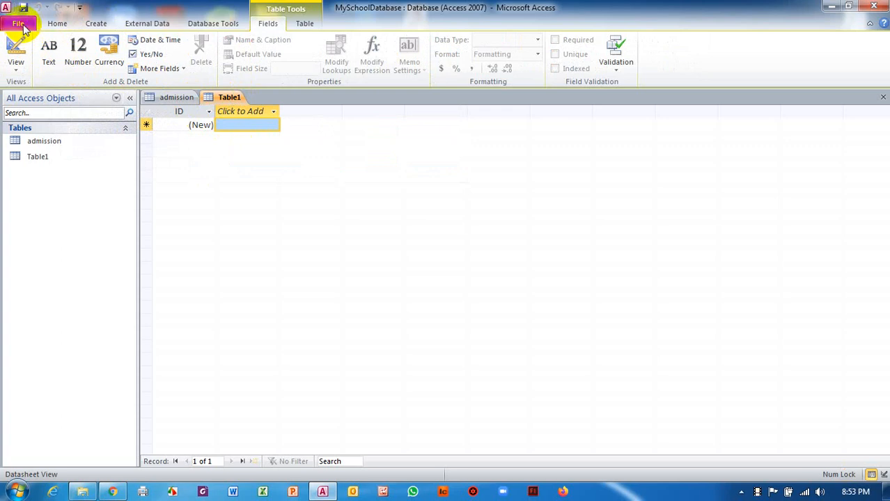
click(32, 44)
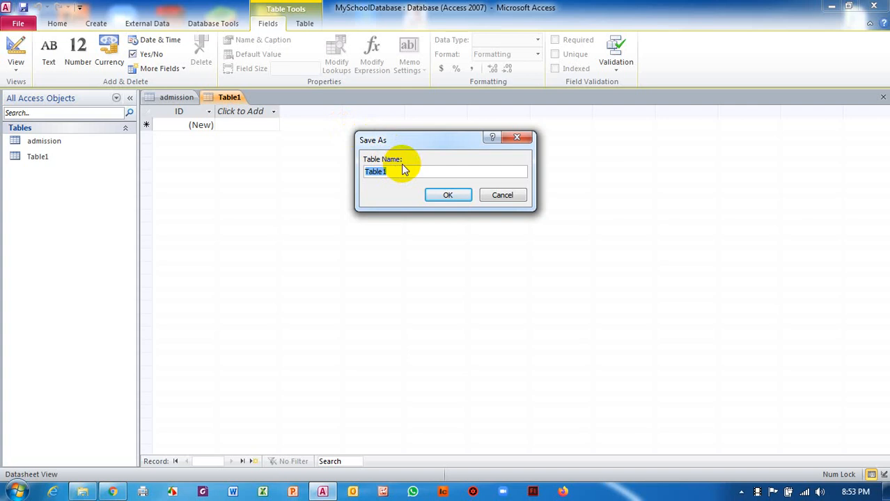
text(Marks)
key(BackSpace)
key(BackSpace)
key(BackSpace)
key(BackSpace)
key(BackSpace)
text(marks)
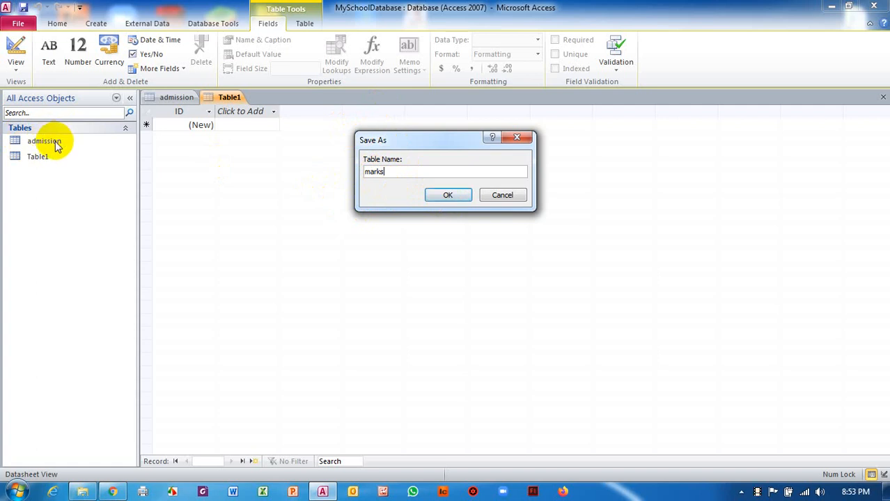
click(449, 196)
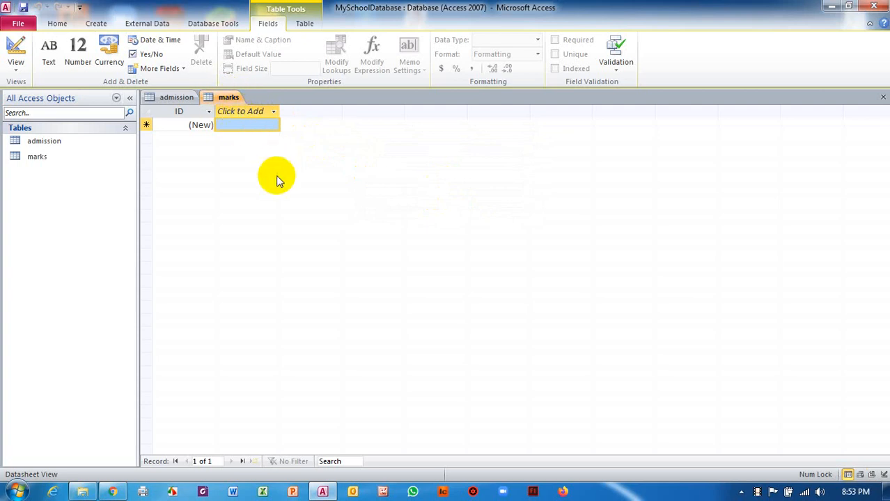
Step: Rename the ID field of the marks table as AdmNo
click(193, 110)
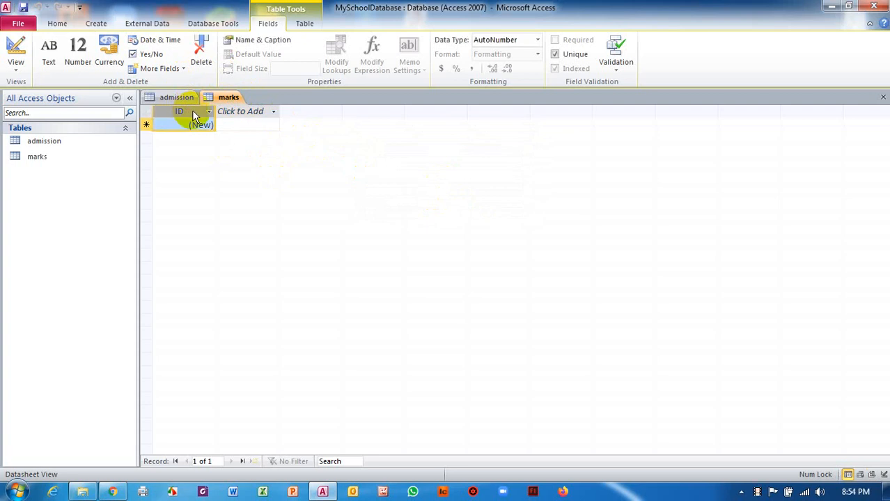
double_click(192, 110)
text(A)
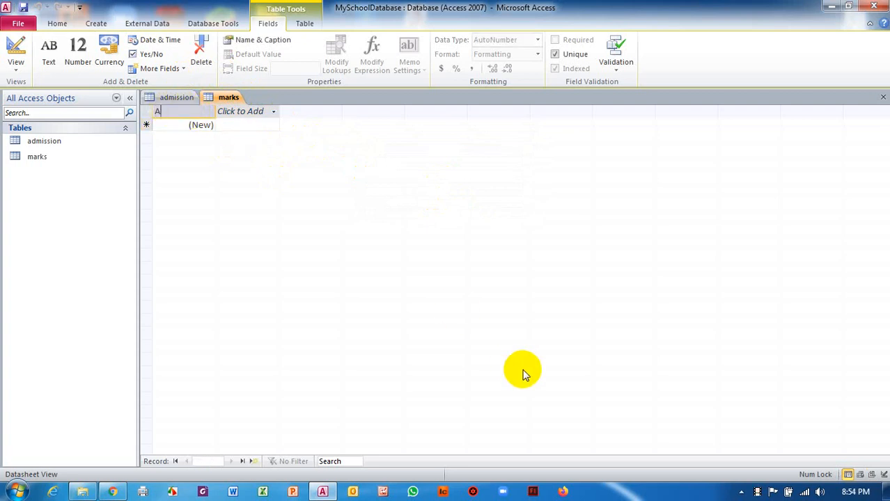
text(dmNo)
Step: Add a Text field named SName and a Number field named Marks to the marks table
click(236, 112)
click(248, 128)
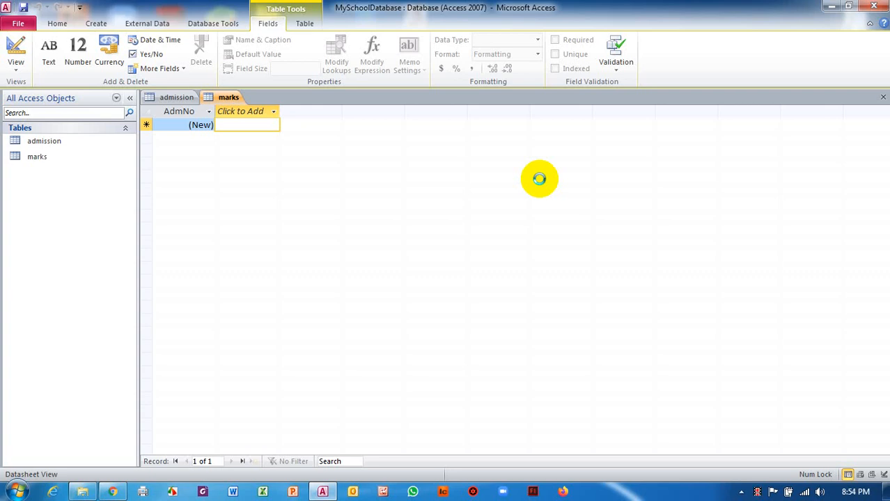
text(S)
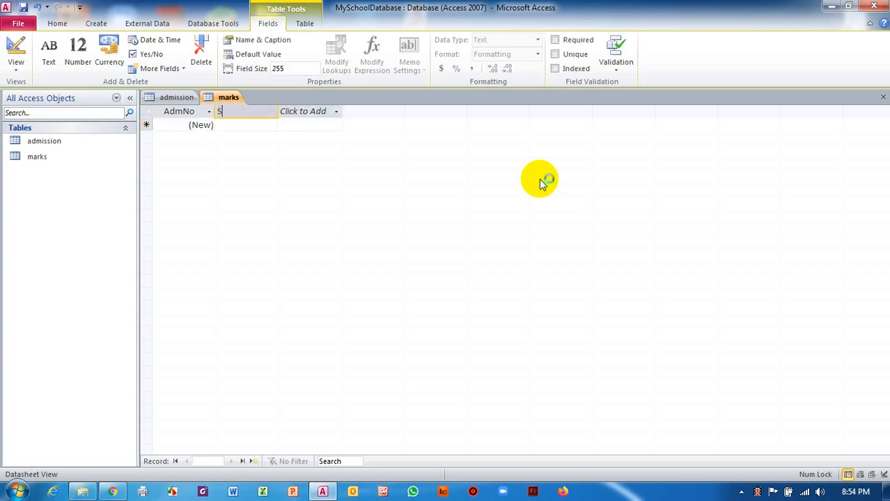
text(Name)
click(319, 115)
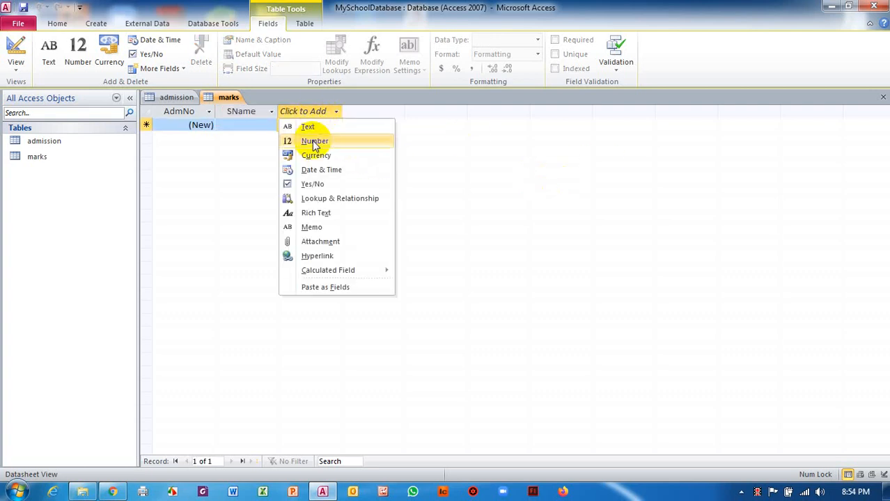
click(314, 142)
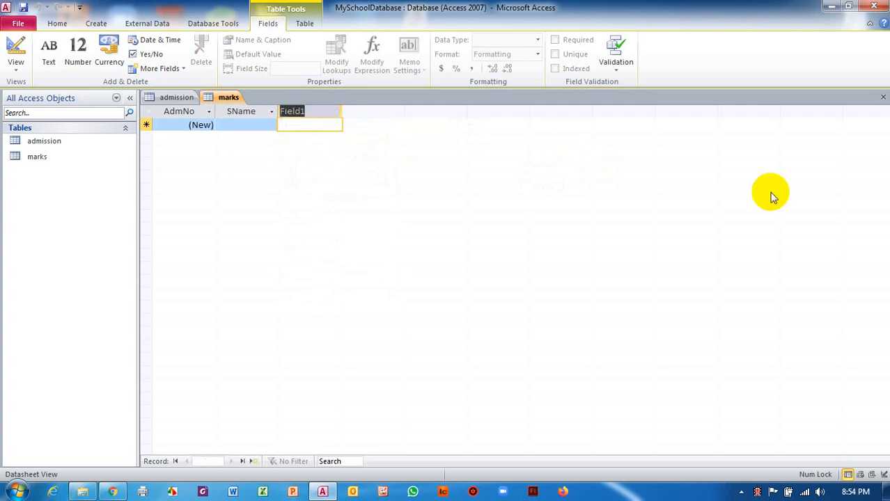
text(Marks)
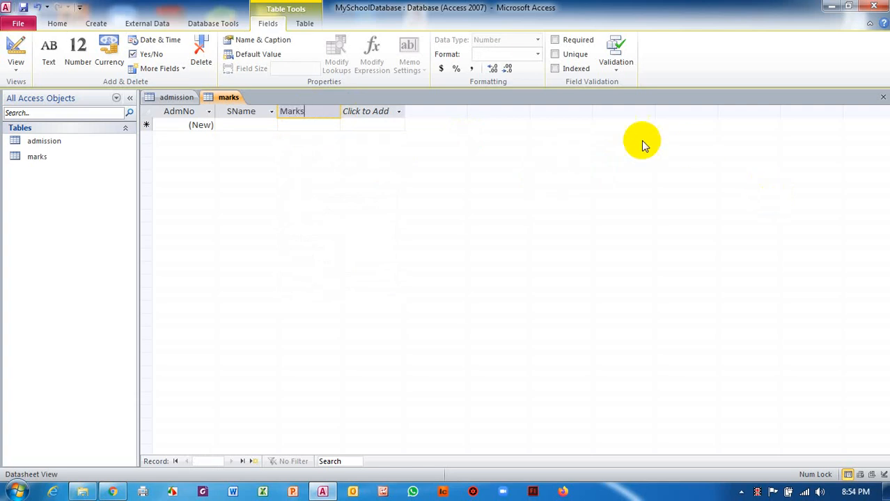
click(242, 124)
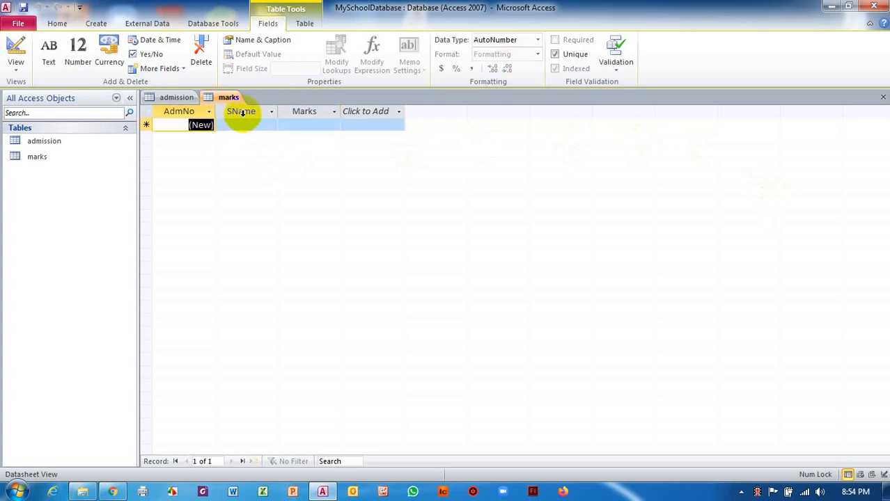
Step: Enter the first record in the marks table with the student's name under SName and 70 under Marks
click(242, 125)
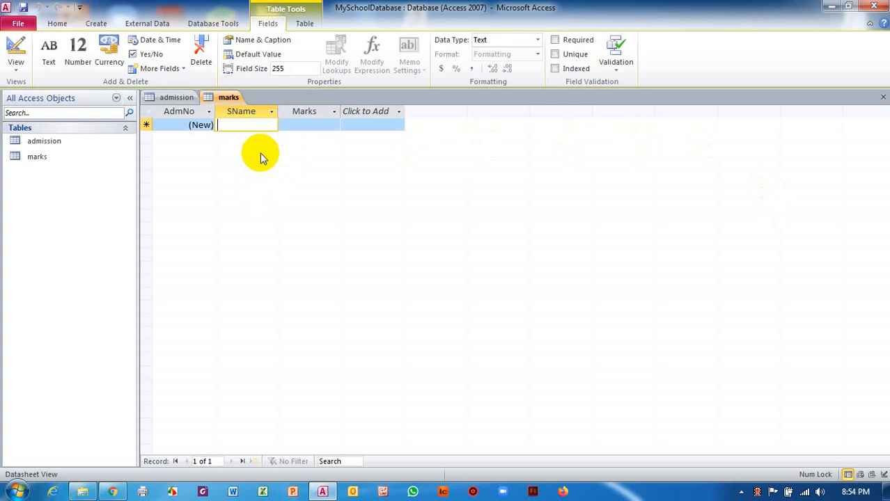
text(Ram)
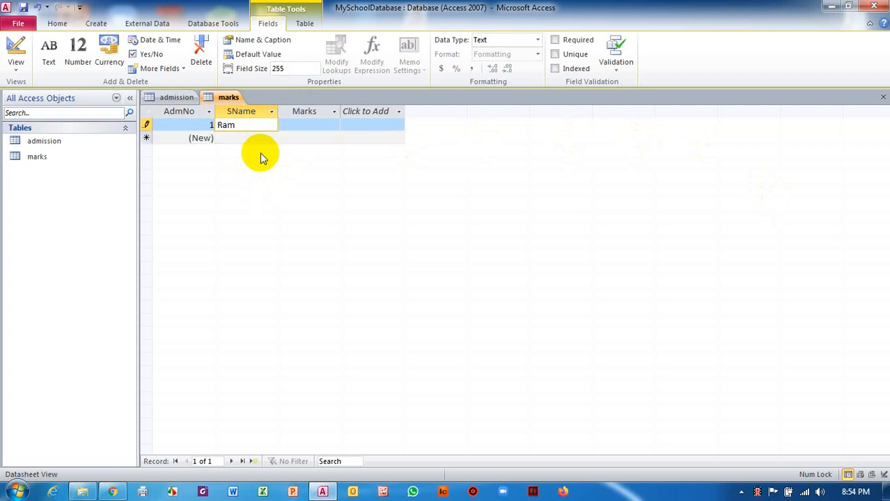
click(309, 125)
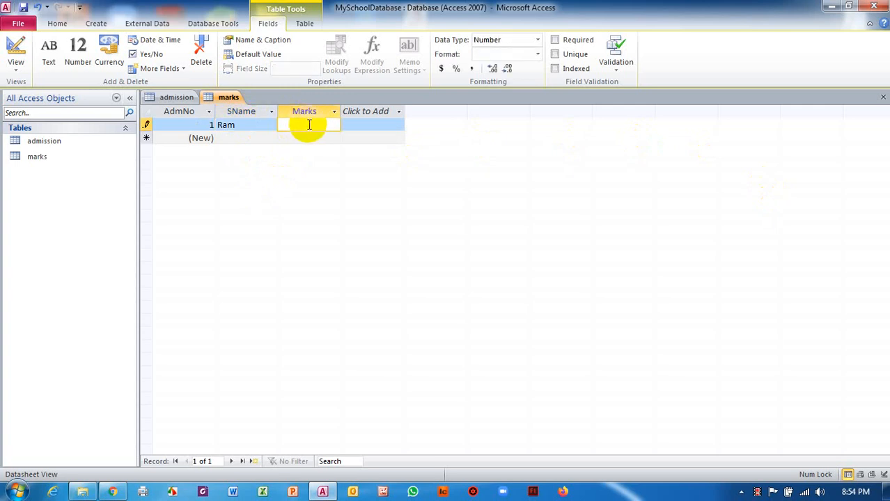
text(70)
Step: Add a second record to the marks table with the student's name under SName and 65 under Marks
click(235, 137)
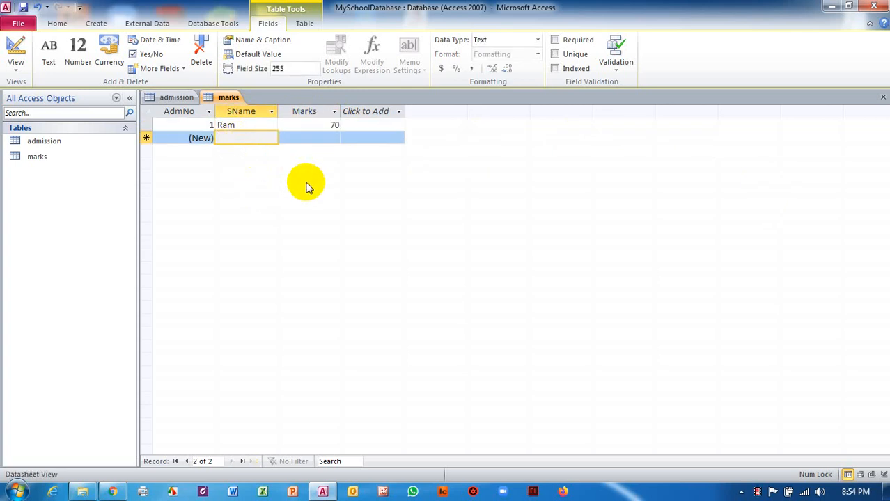
text(S)
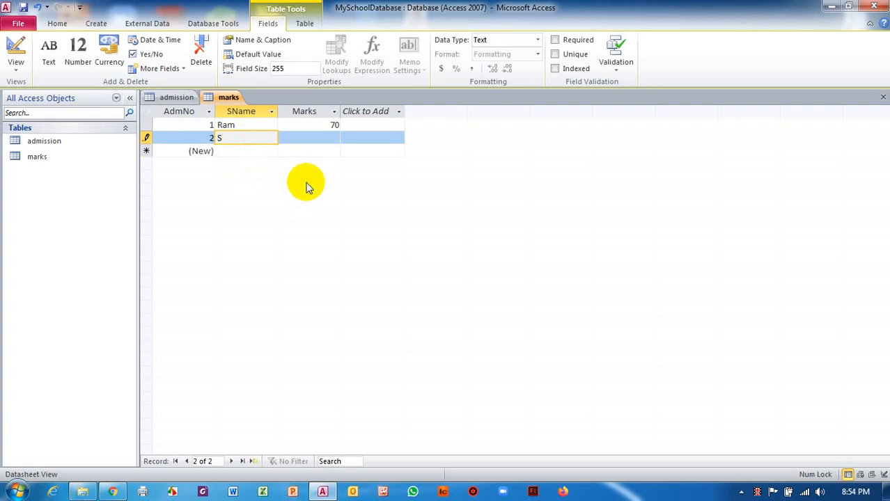
text(hyam)
key(Tab)
text(65)
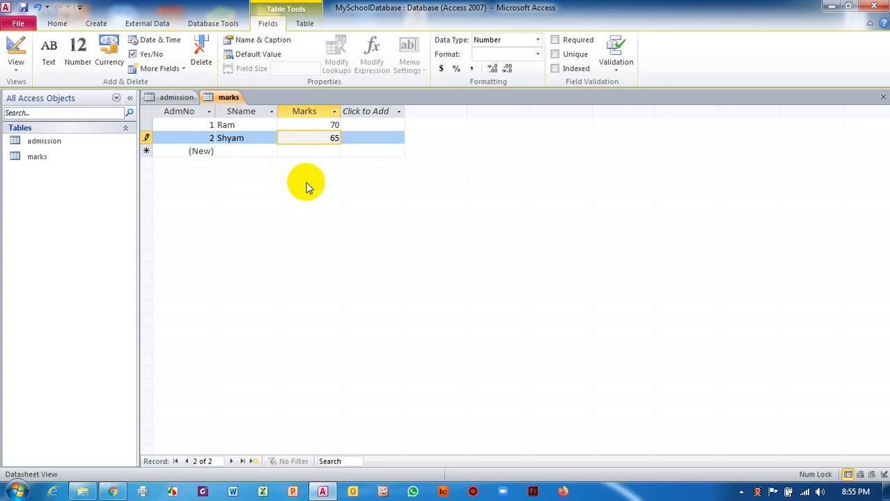
Step: Start a third record in the marks table with the student's name under SName
key(Tab)
key(Tab)
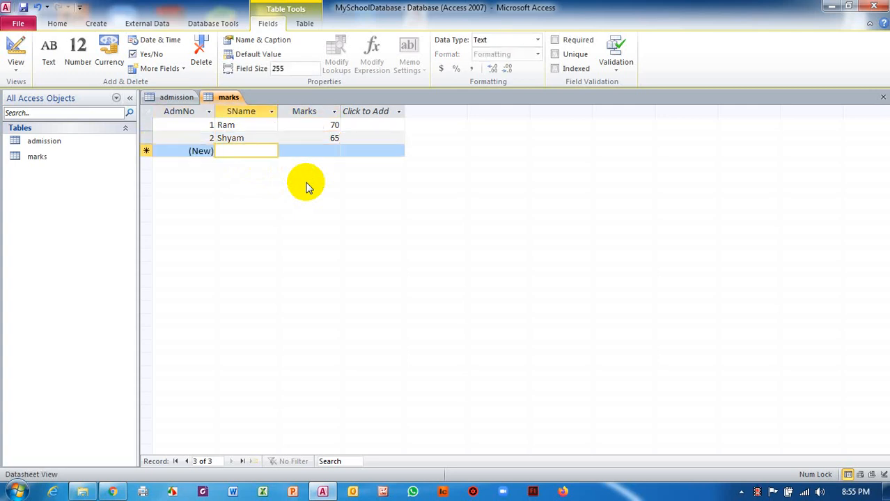
text(Seeta)
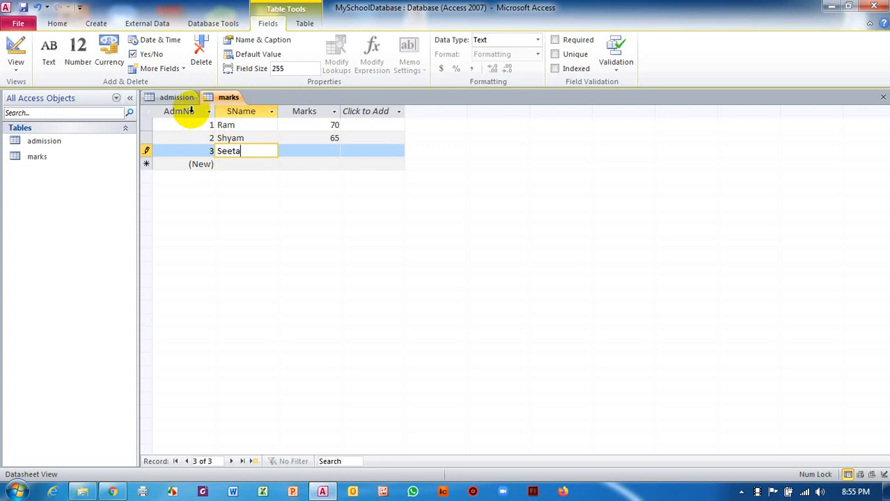
Step: In the marks table's Design View, set the AdmNo data type to Number and remove the primary key from AdmNo
click(194, 111)
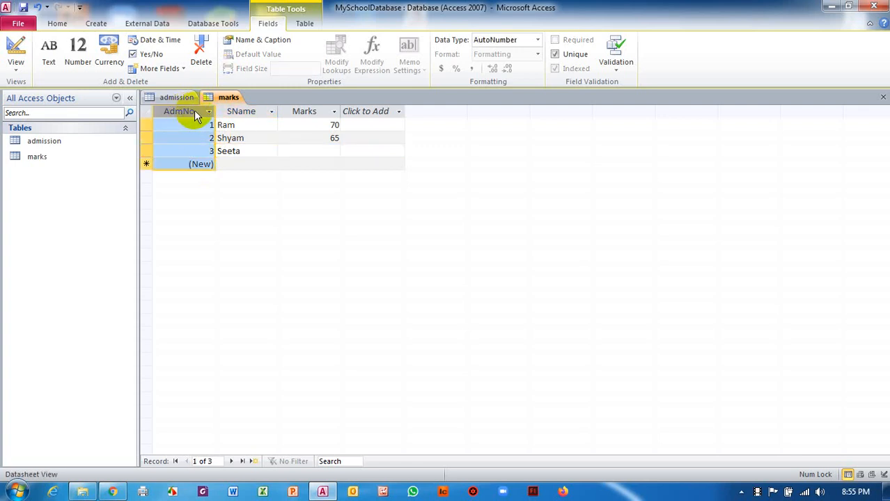
click(21, 68)
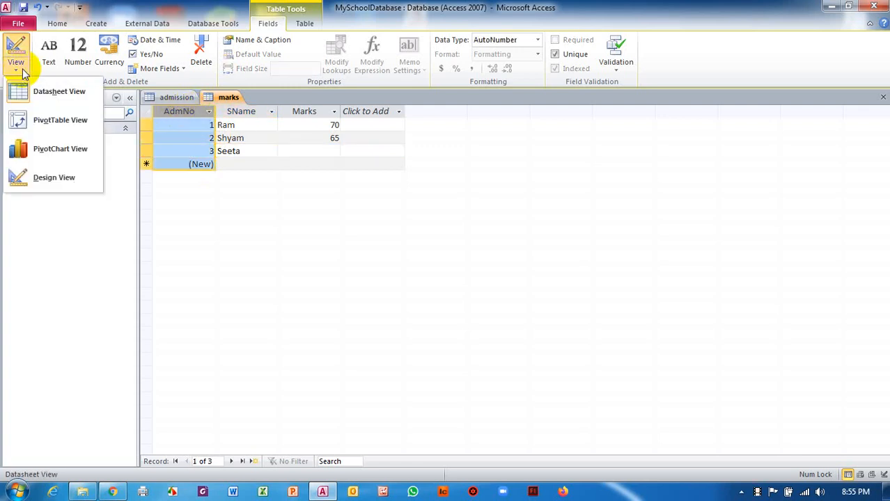
click(55, 179)
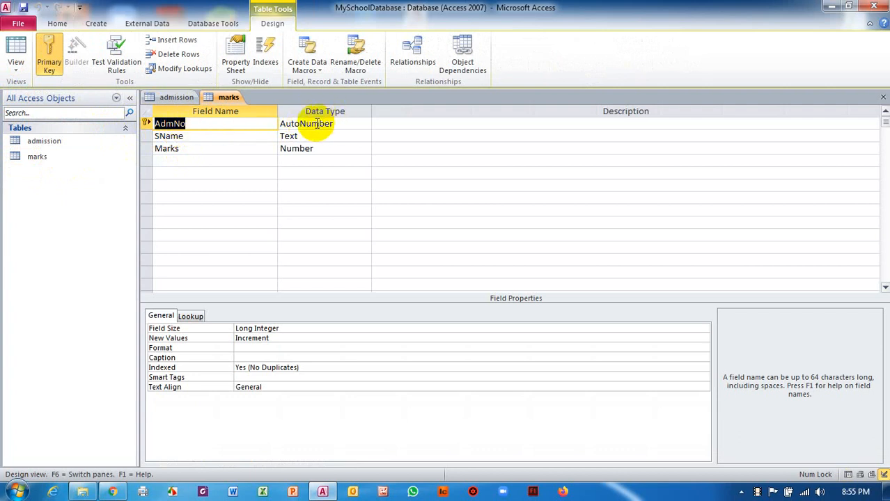
click(316, 125)
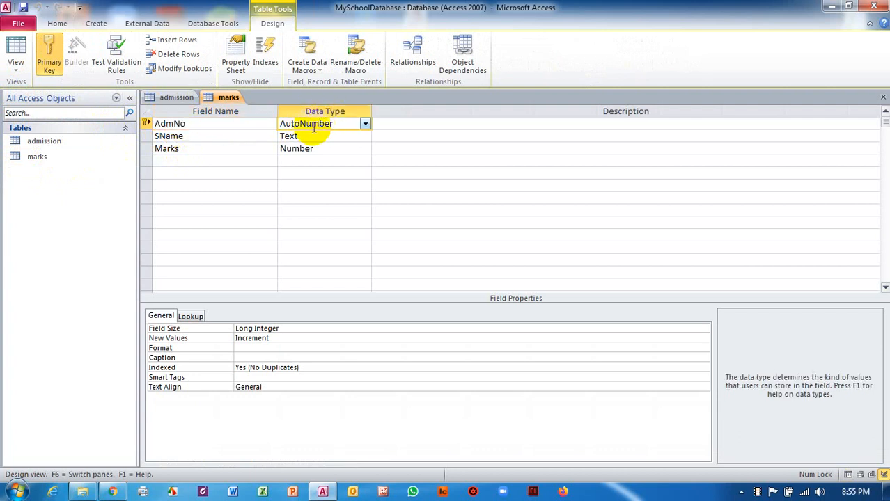
click(365, 124)
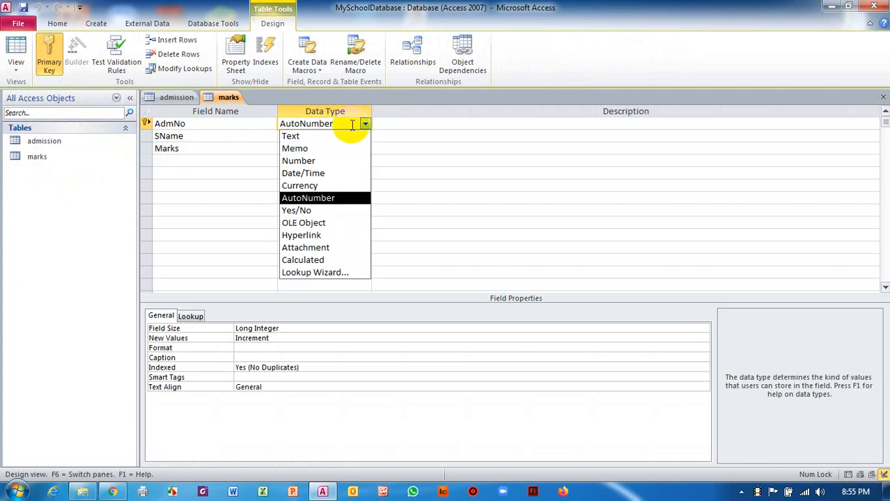
click(298, 160)
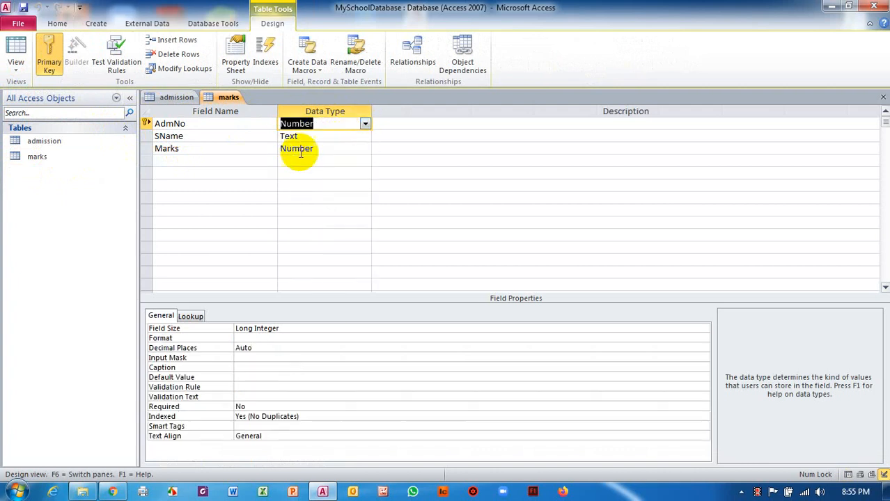
click(147, 123)
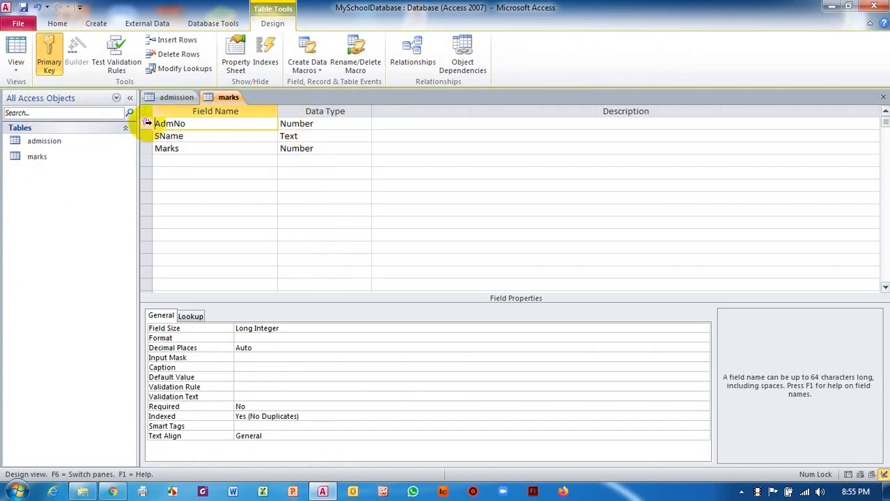
click(47, 59)
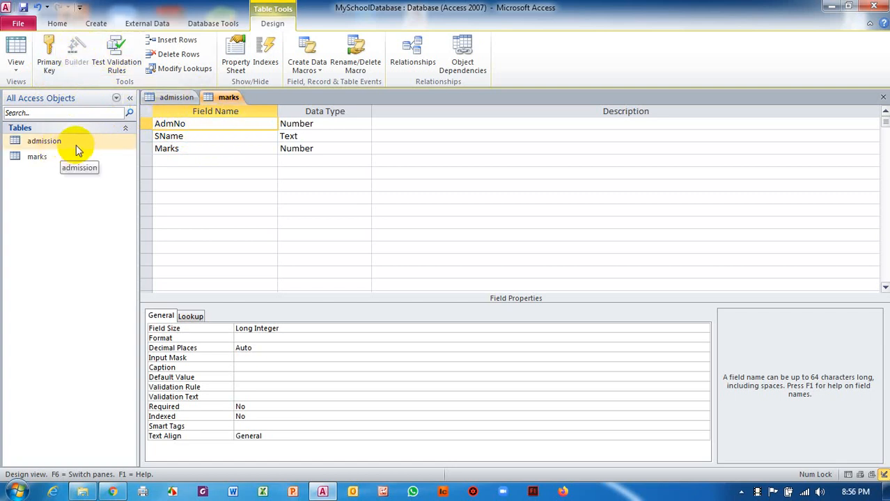
Step: Save the marks table's design, return to its Datasheet View and enter 74 under Marks for the third record
click(21, 68)
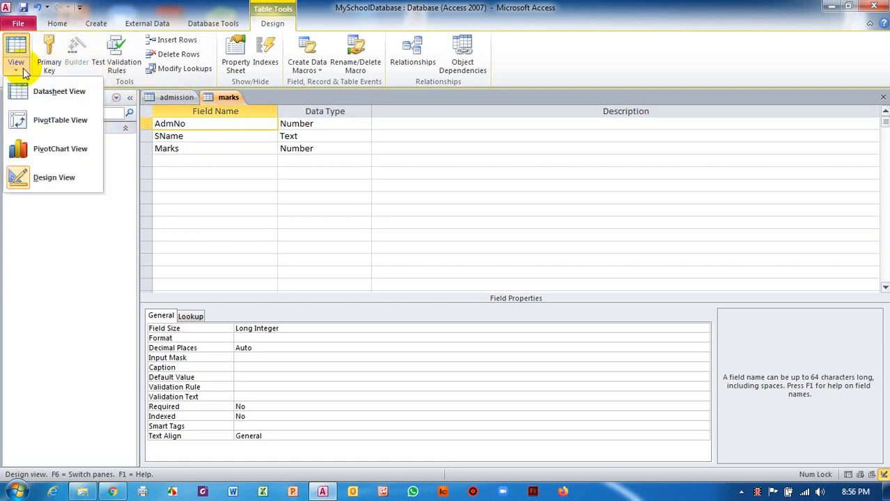
click(50, 93)
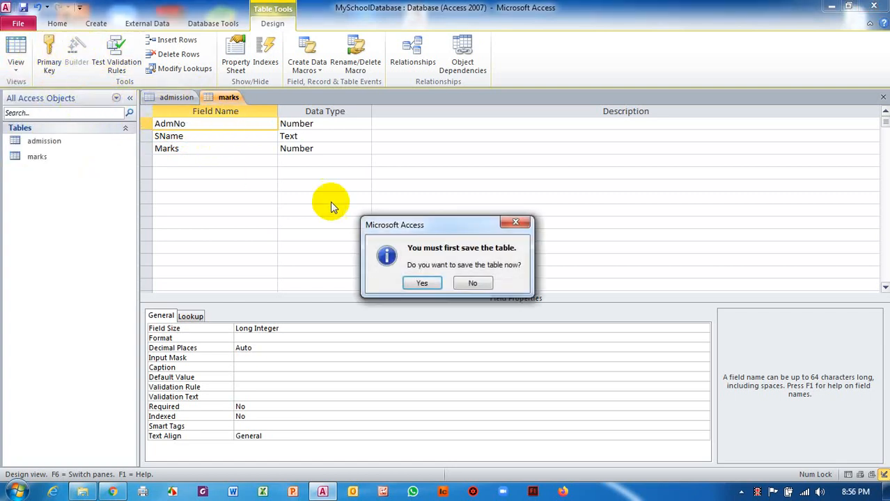
click(422, 282)
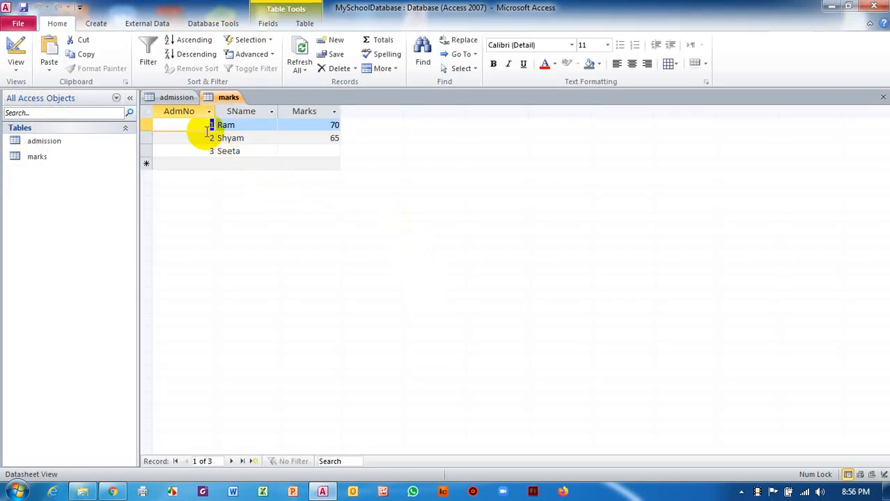
click(243, 151)
click(310, 150)
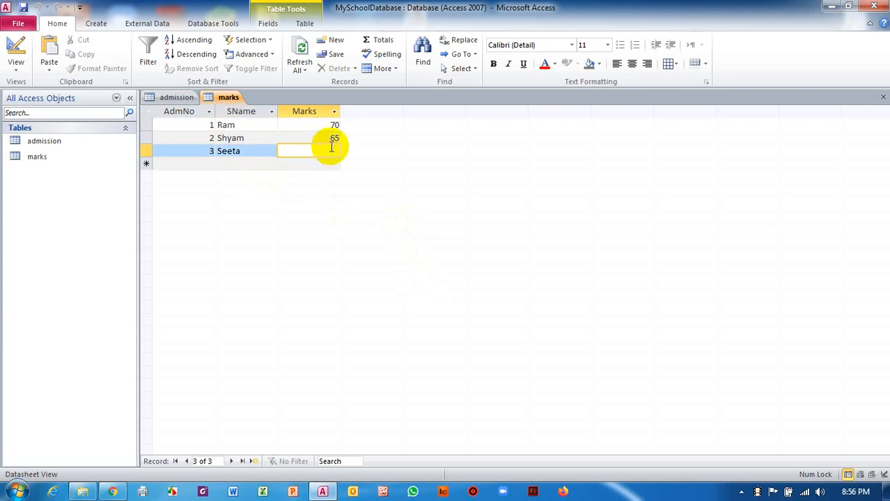
text(74)
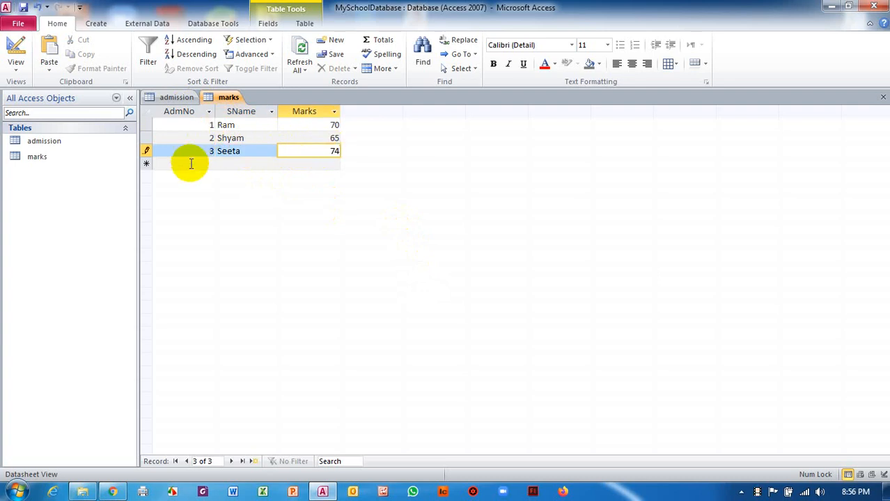
Step: Add a fourth record to the marks table with AdmNo 4, the student's name under SName and 75 under Marks
click(237, 164)
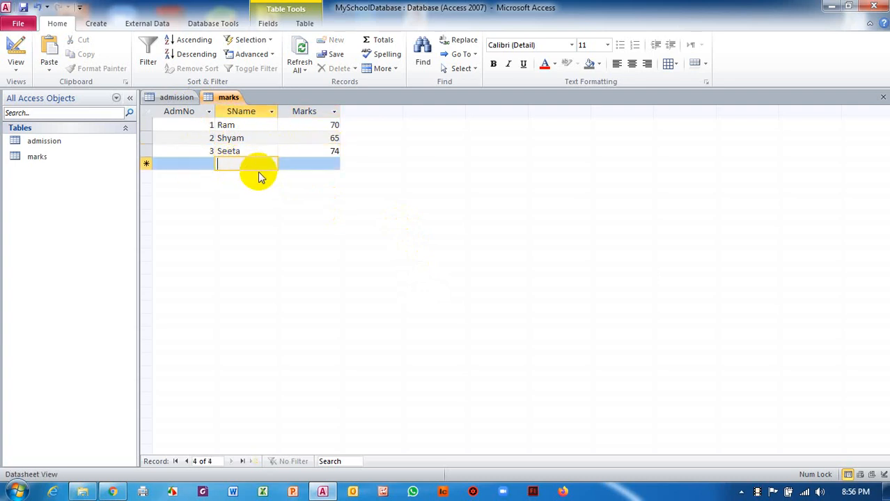
text(gee)
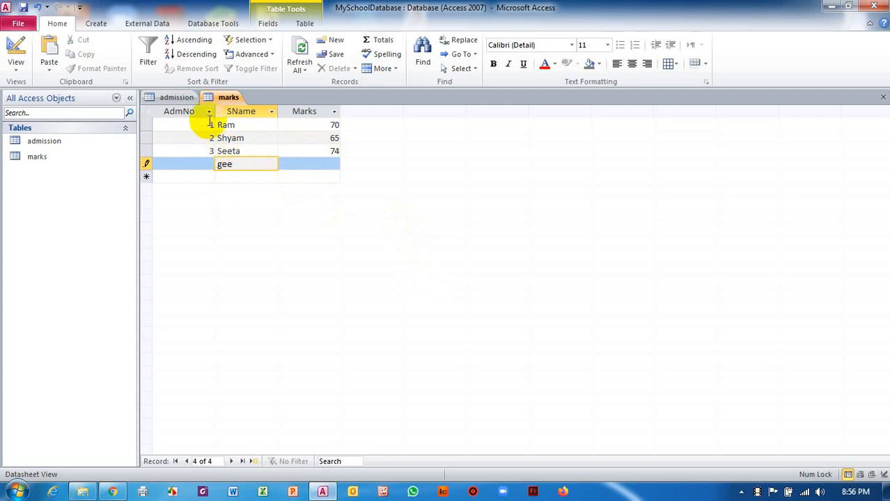
click(196, 163)
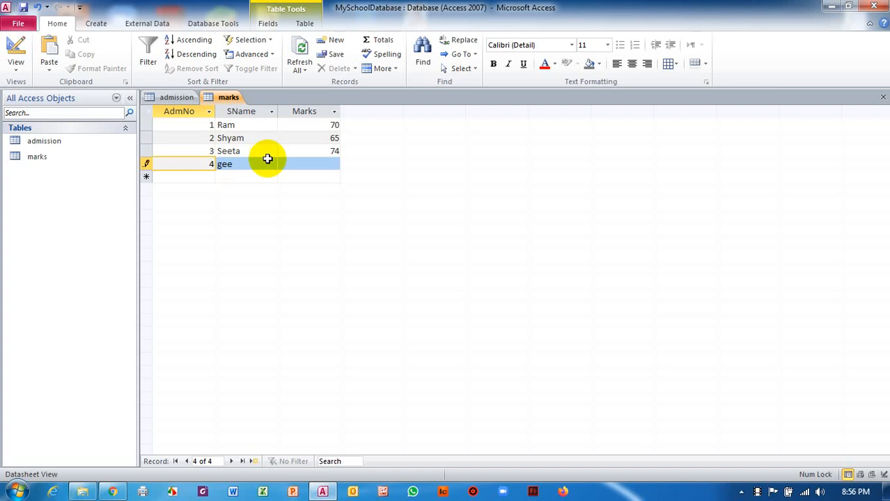
click(245, 164)
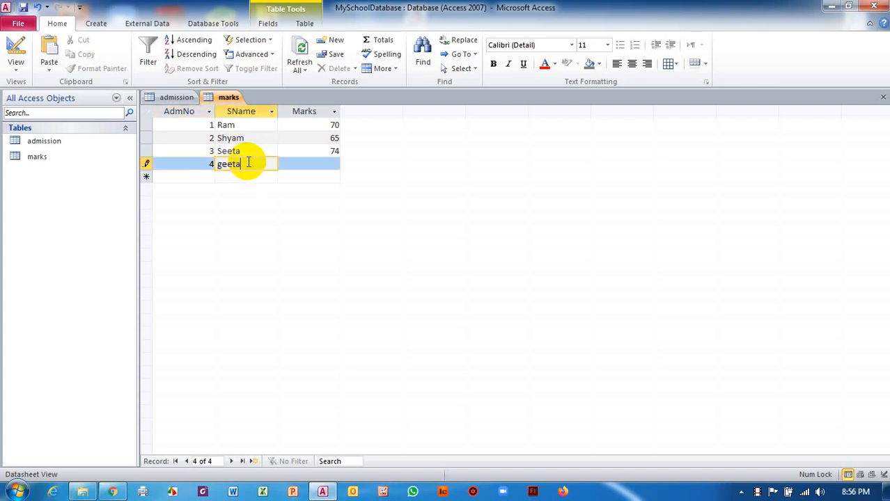
text(ta)
click(330, 164)
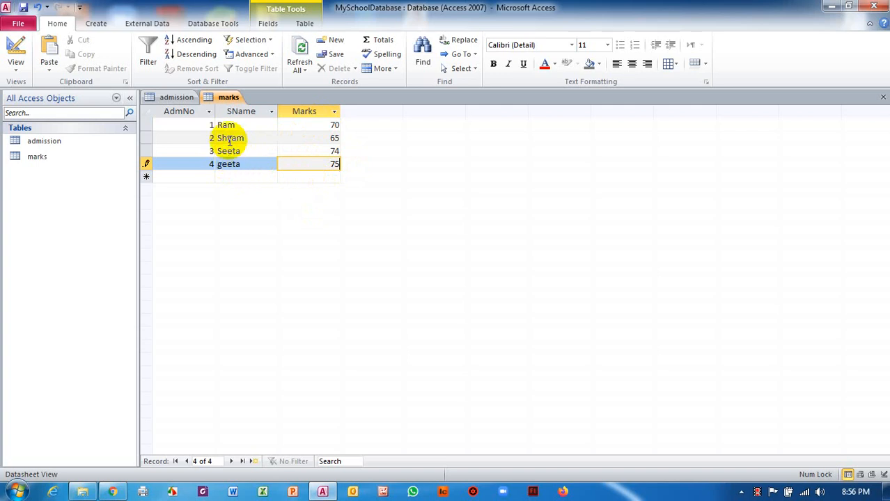
Step: Compare the admission and marks tables' AdmNo columns and inspect the AdmNo field in the marks table's Design View
click(172, 99)
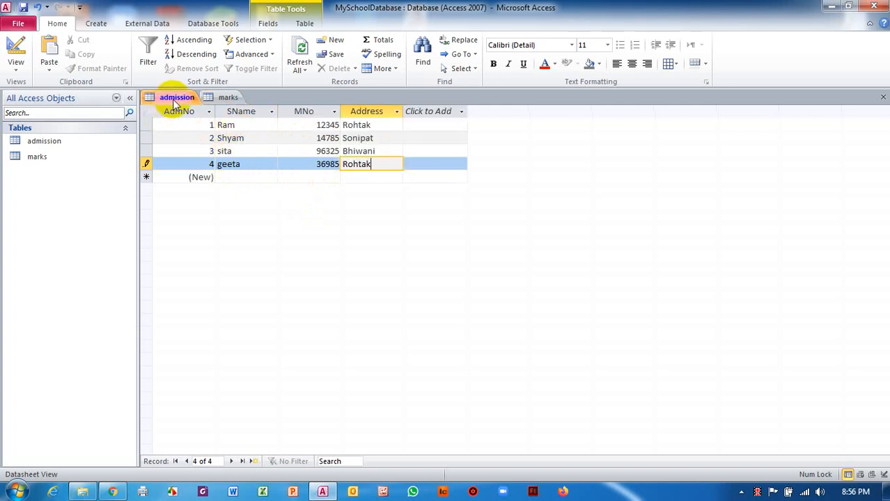
click(224, 99)
click(191, 114)
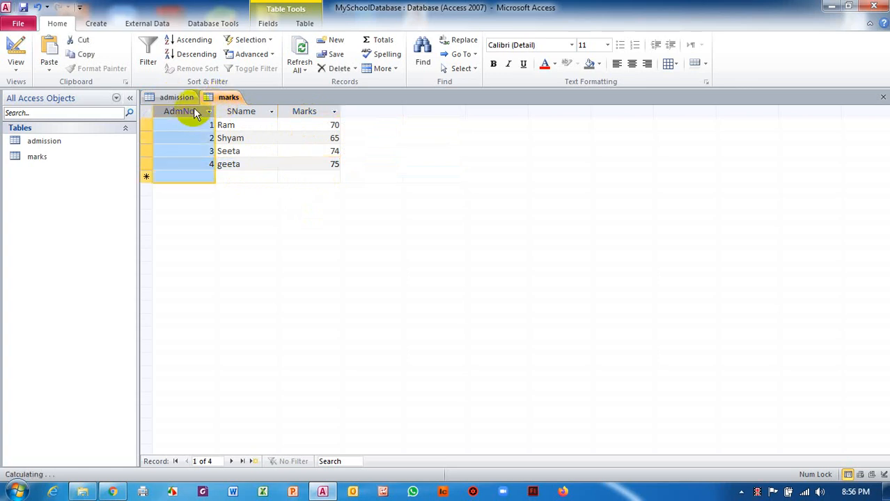
click(184, 150)
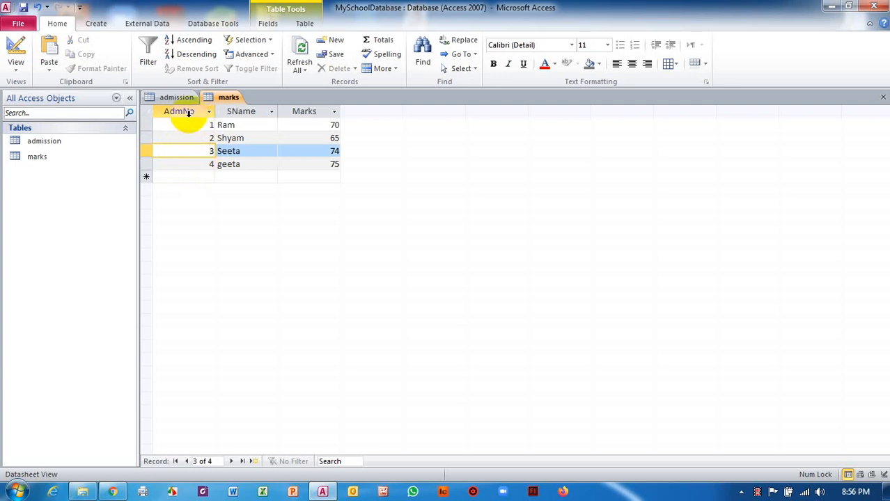
click(18, 65)
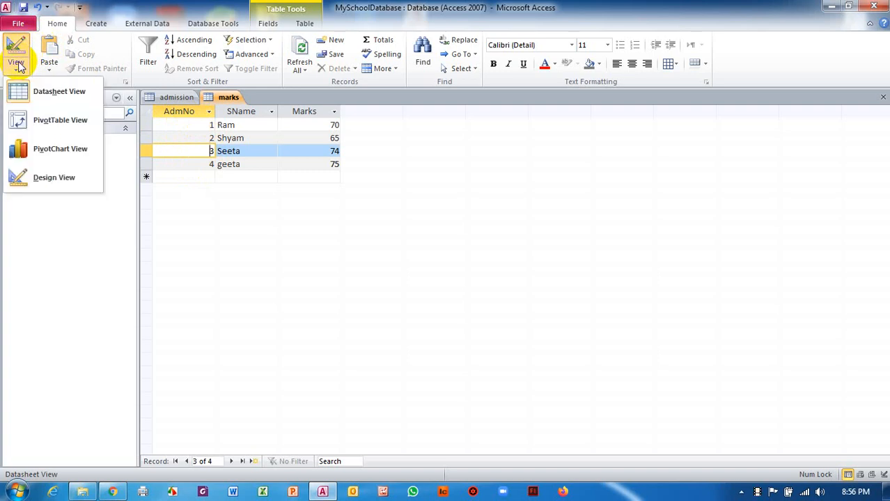
click(56, 178)
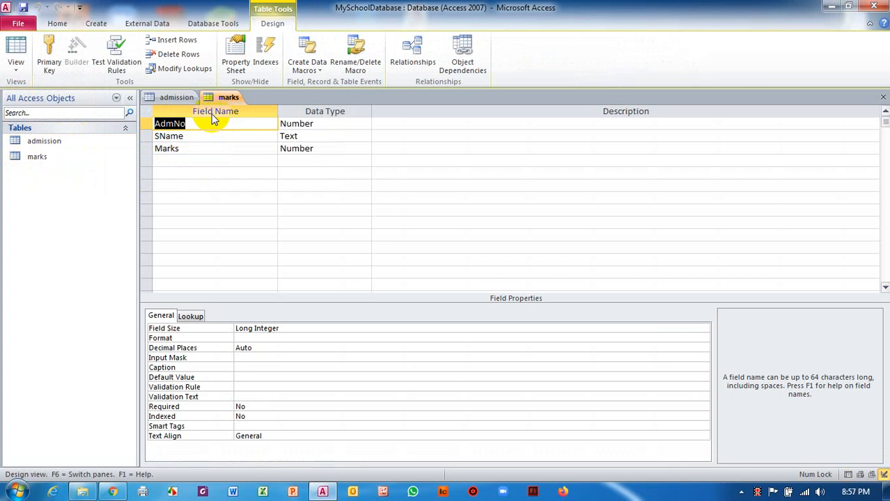
Step: In the admission table's Design View, set the AdmNo data type to Number
click(177, 98)
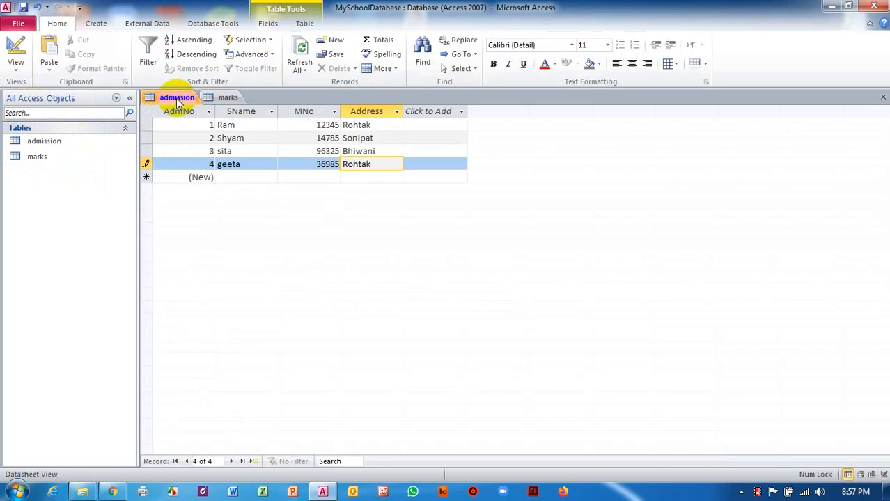
click(15, 62)
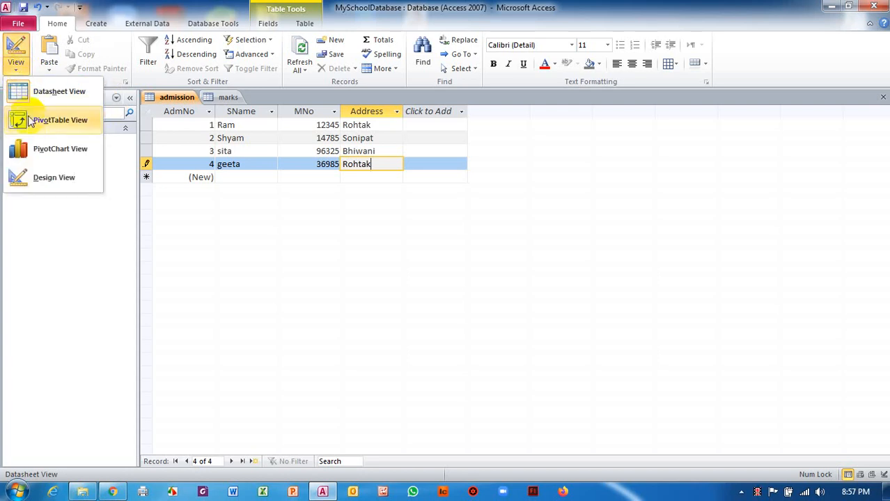
click(53, 179)
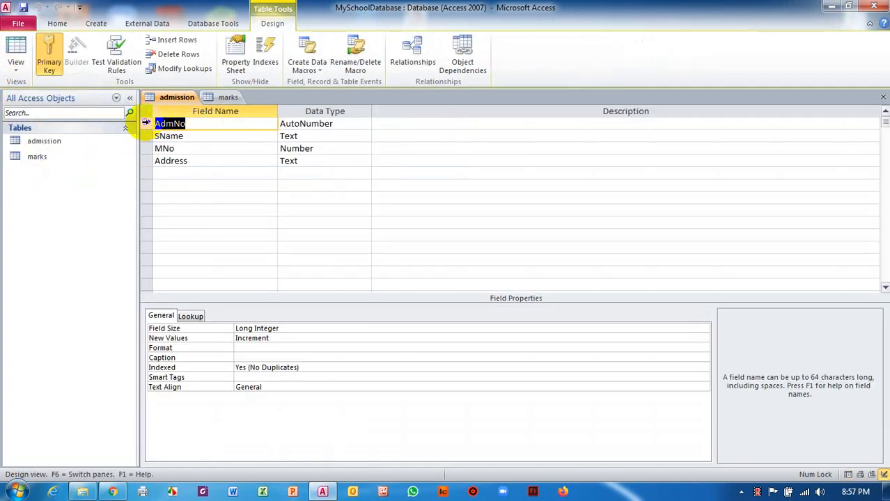
click(319, 123)
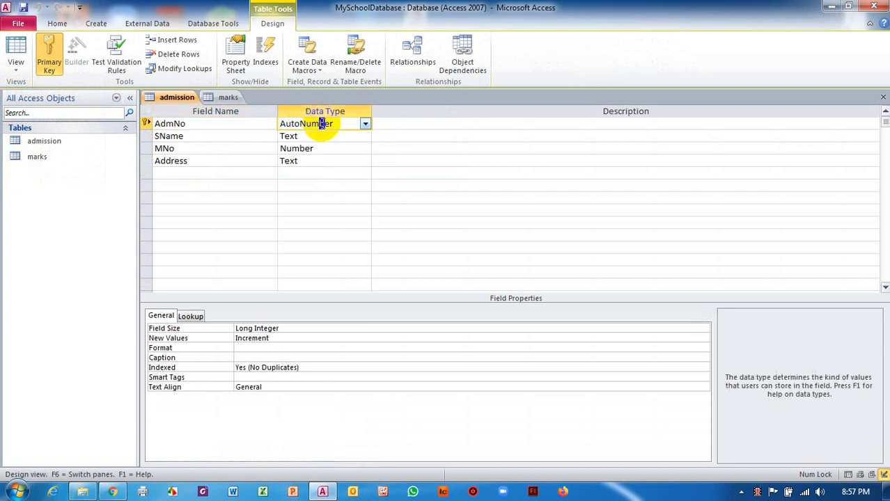
click(363, 122)
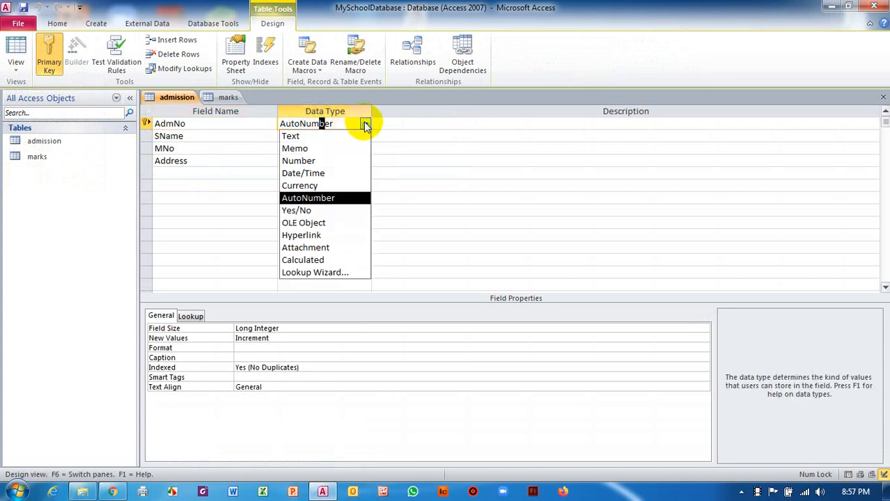
click(298, 160)
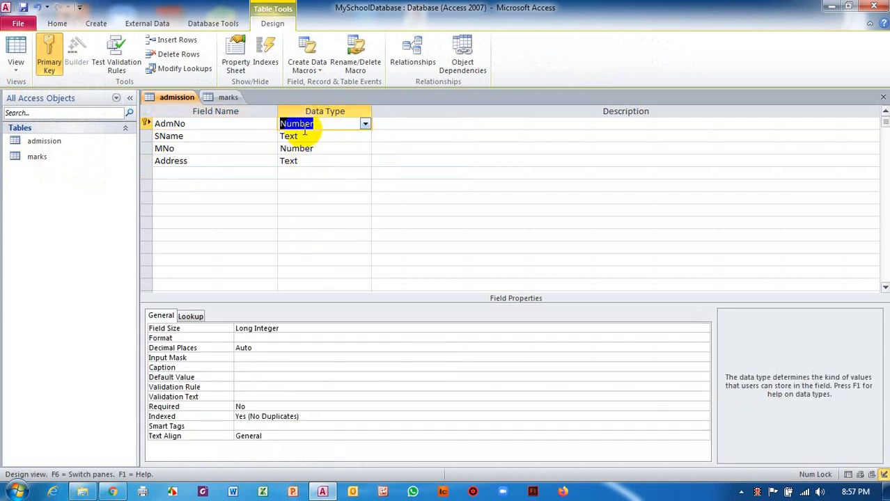
Step: Save the admission table's design and switch both the admission and marks tables to Datasheet View
click(227, 98)
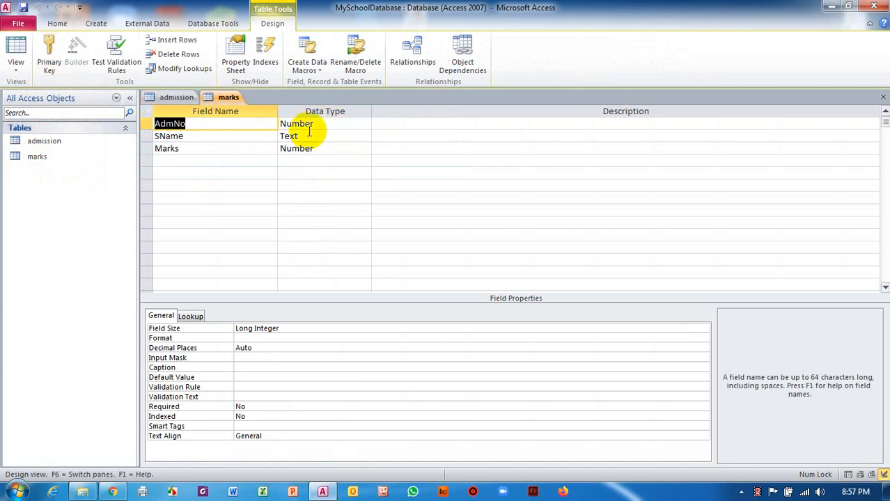
click(170, 99)
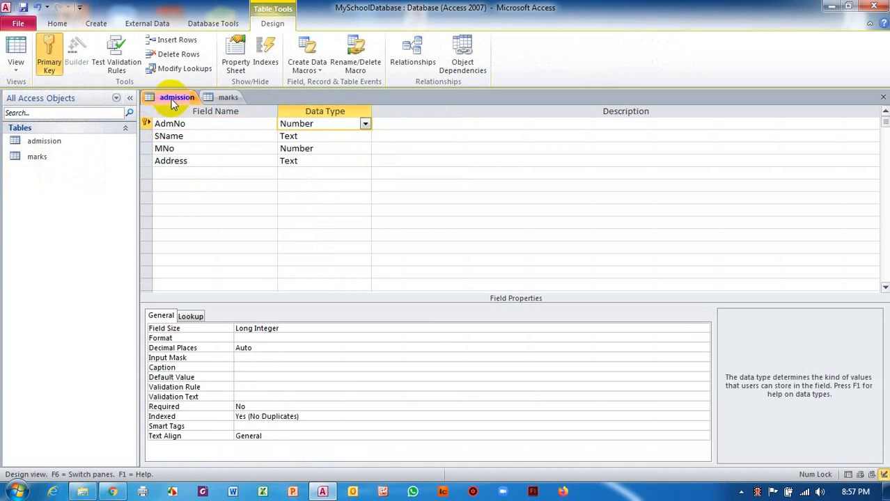
click(21, 23)
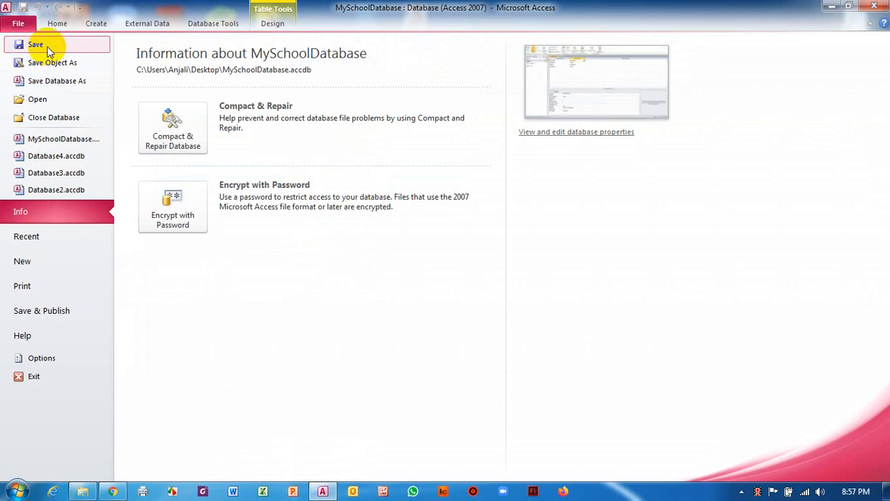
click(35, 45)
click(15, 64)
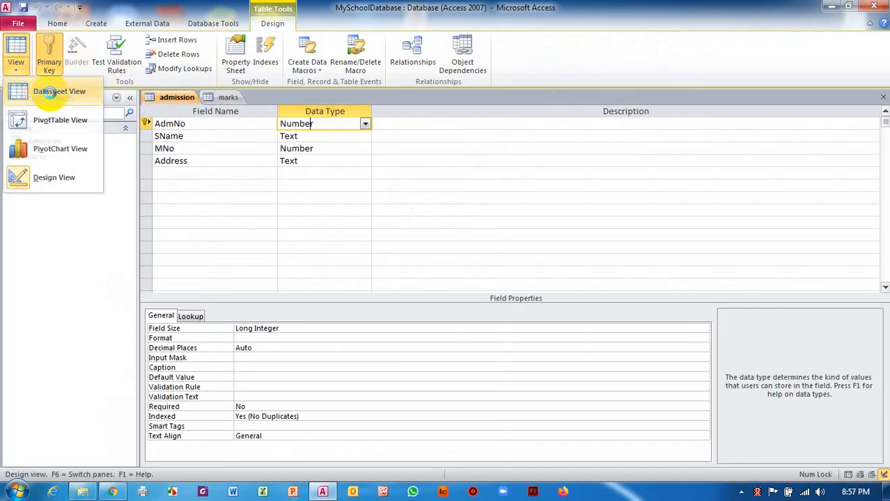
click(49, 92)
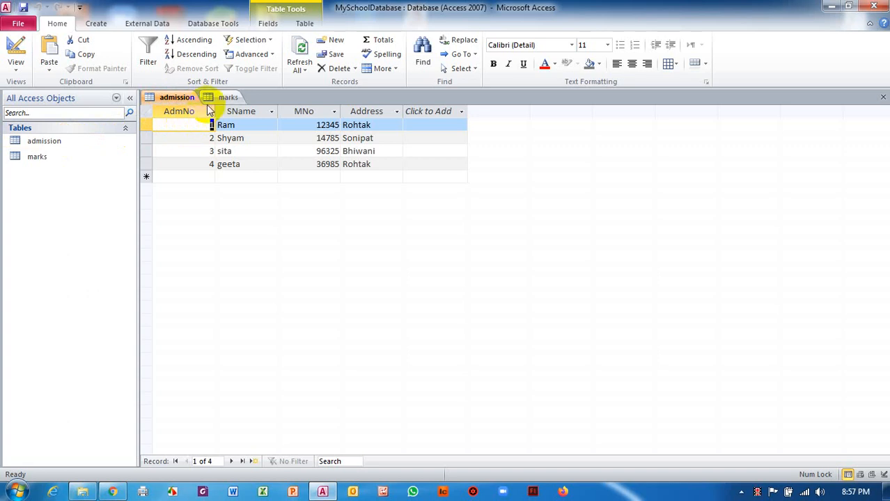
click(228, 97)
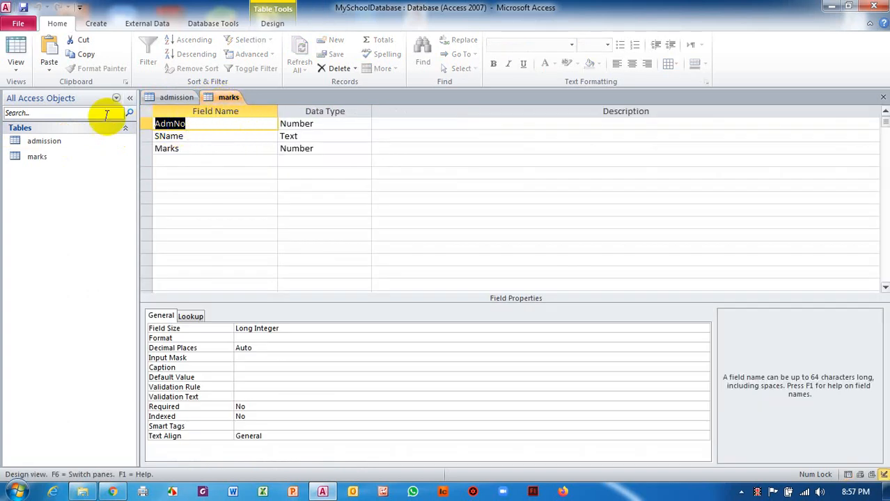
click(17, 57)
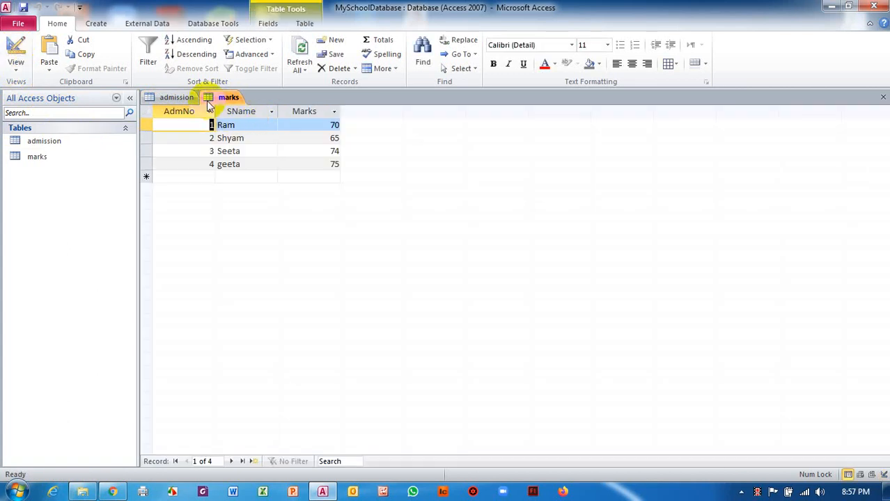
Step: Inspect the AdmNo field's data type and primary key in the admission table's Design View, and return to Datasheet View
click(20, 63)
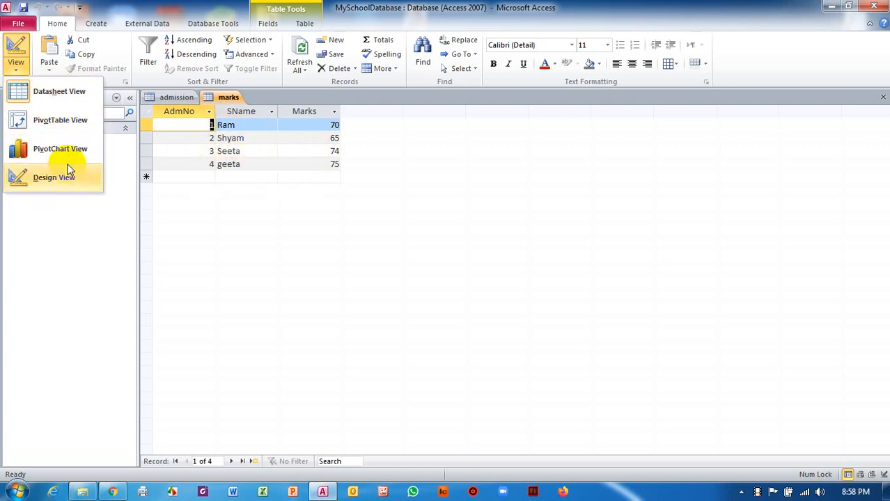
click(227, 149)
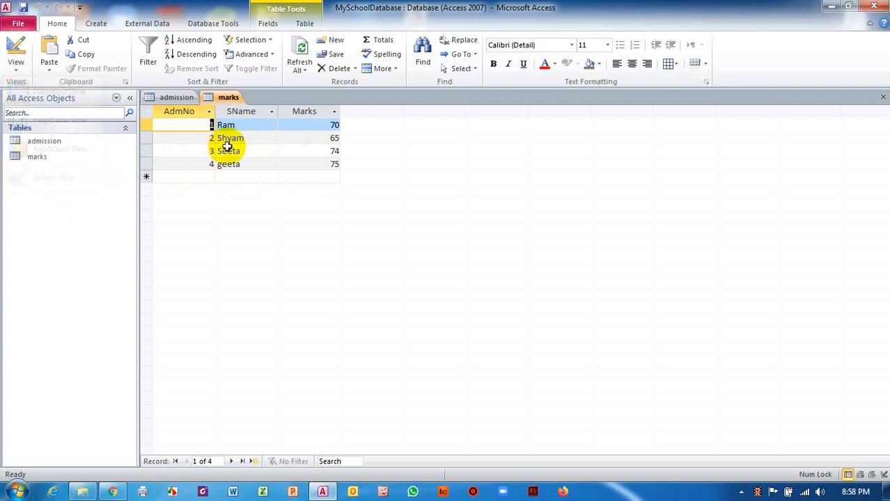
click(174, 97)
click(226, 99)
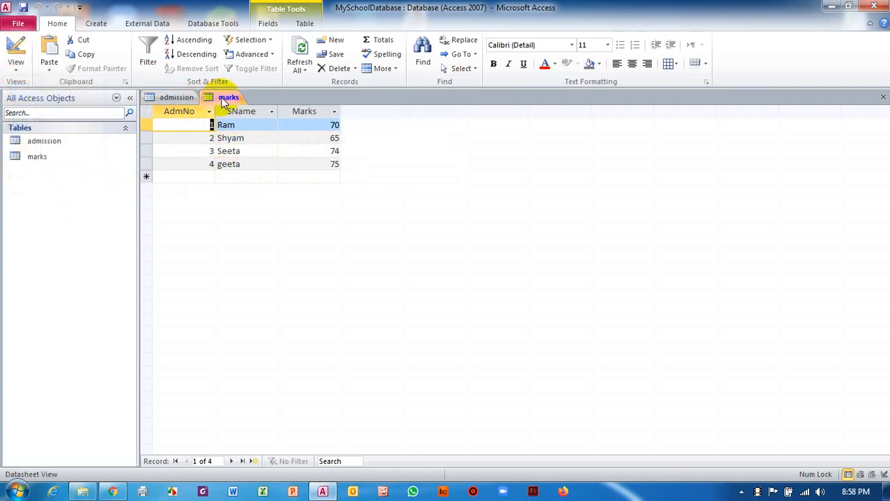
click(175, 97)
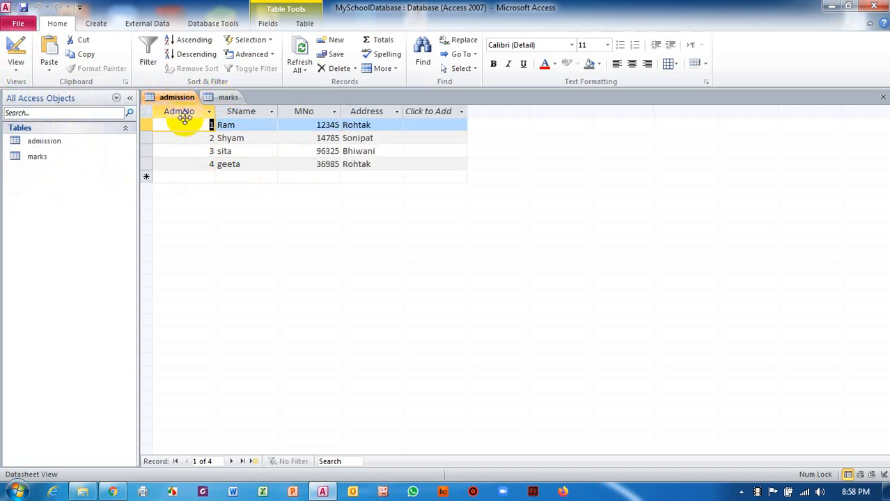
click(20, 70)
click(46, 174)
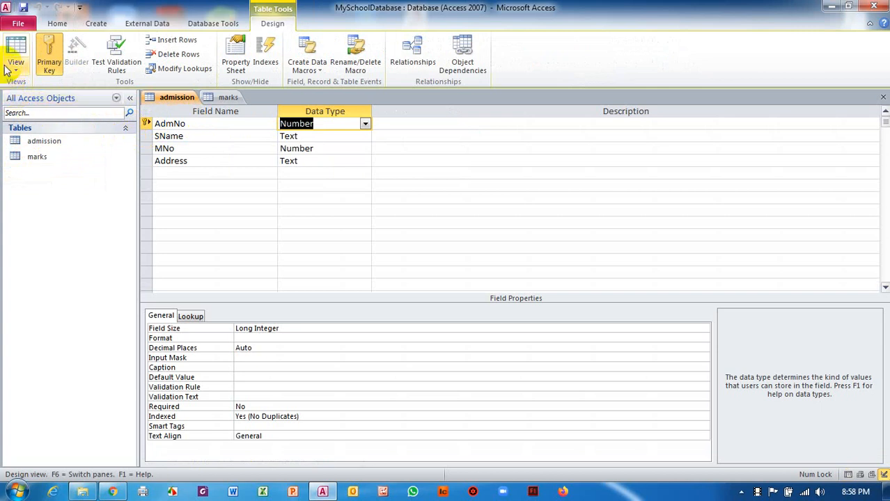
click(15, 45)
Step: Inspect the AdmNo field in the marks table's Design View and return to Datasheet View
click(223, 99)
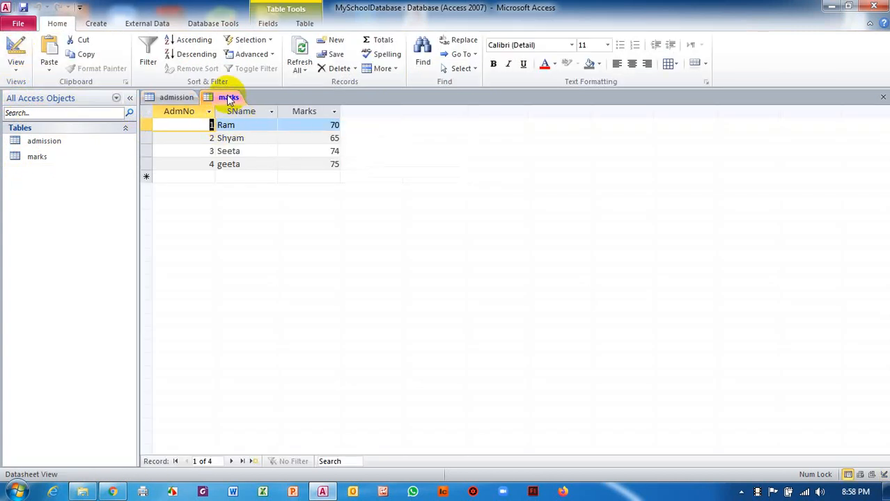
click(17, 63)
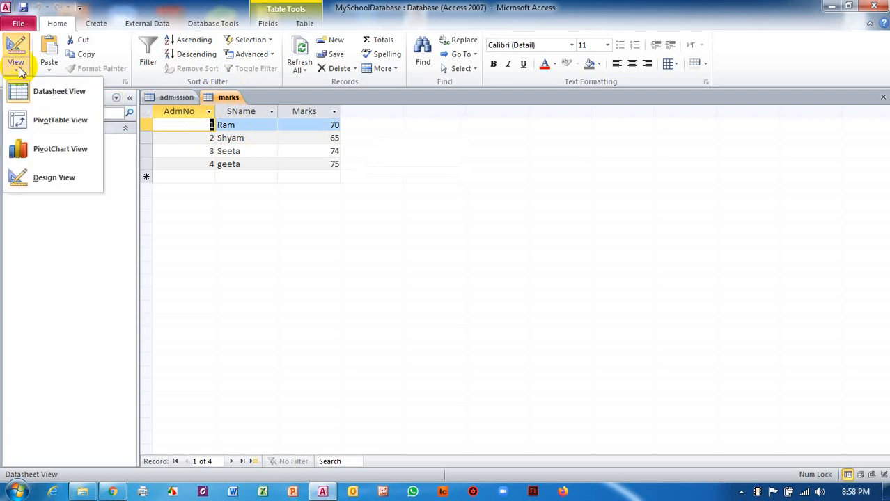
click(54, 176)
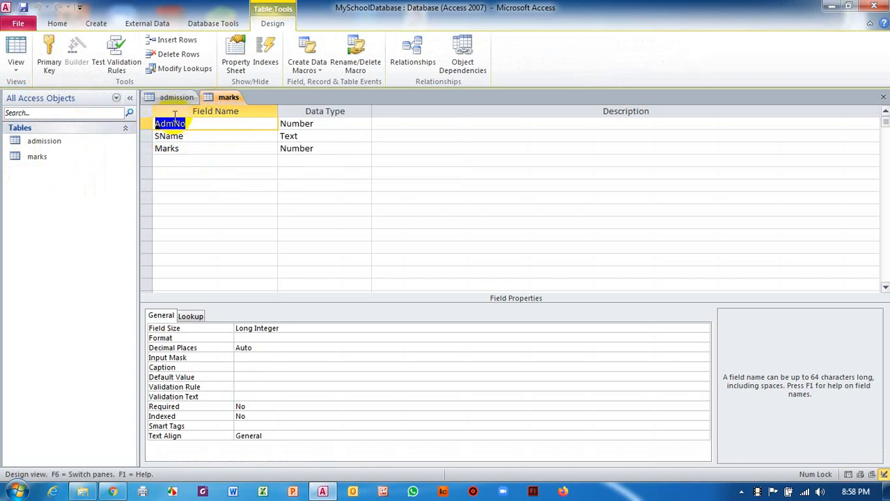
click(15, 50)
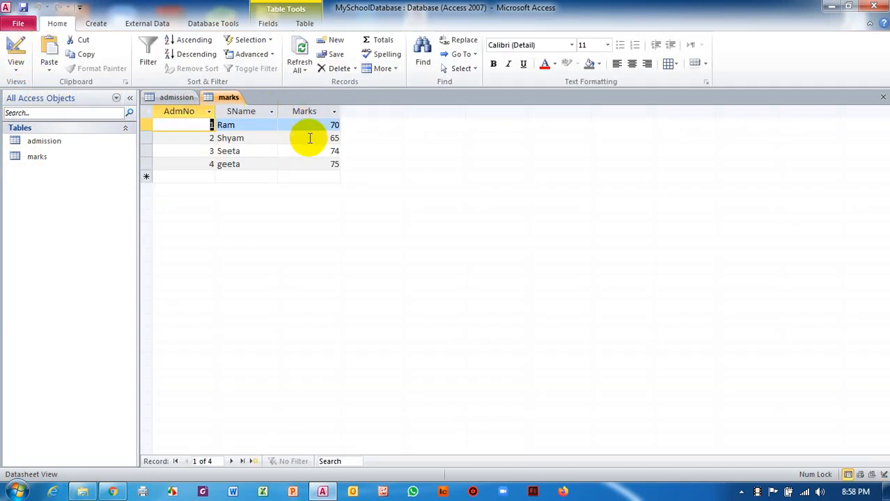
Step: Compare the AdmNo values and student records between the admission and marks datasheets
click(308, 138)
click(182, 98)
click(224, 98)
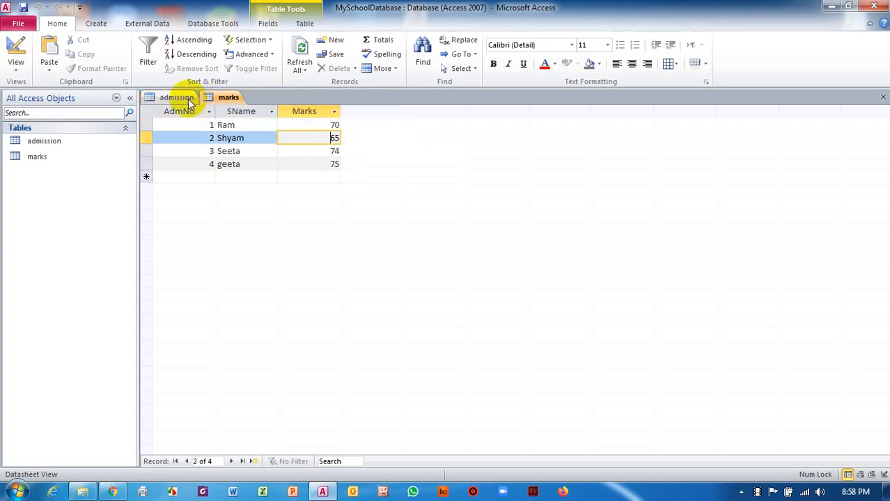
click(187, 99)
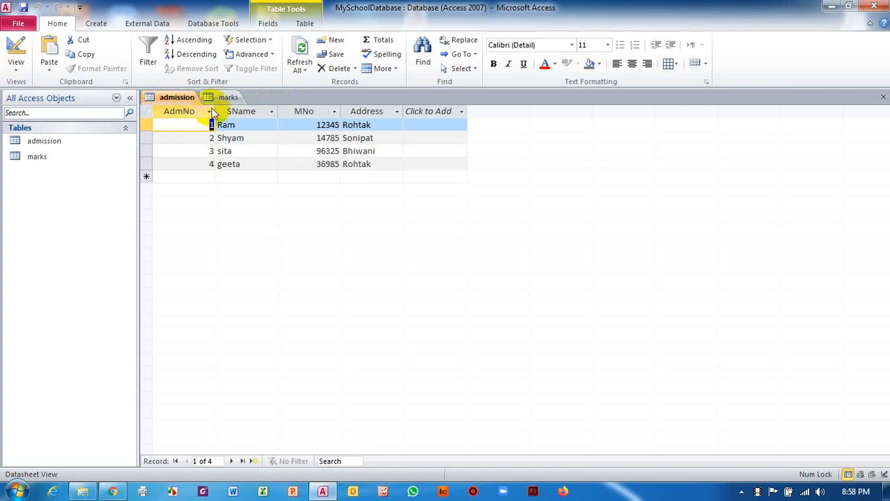
click(229, 98)
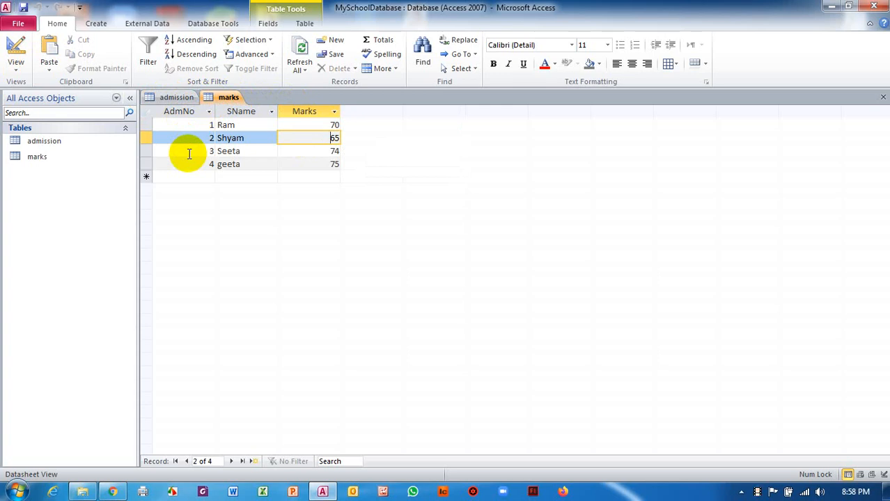
click(174, 98)
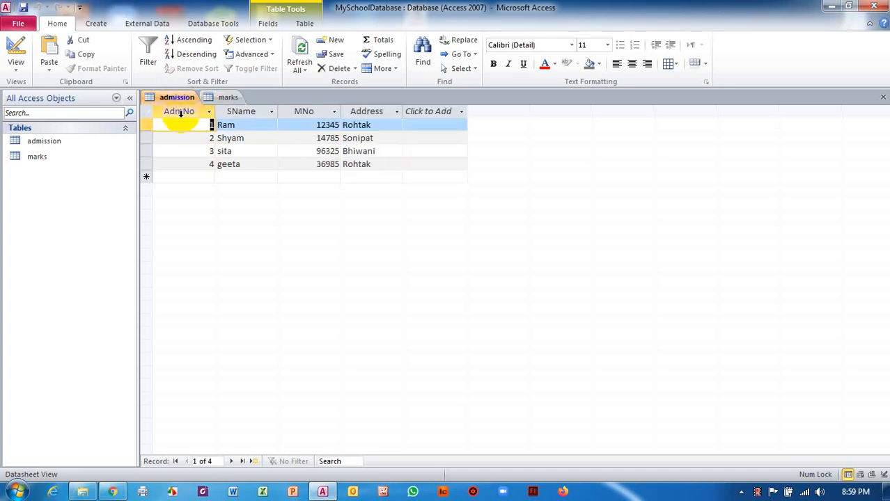
click(225, 98)
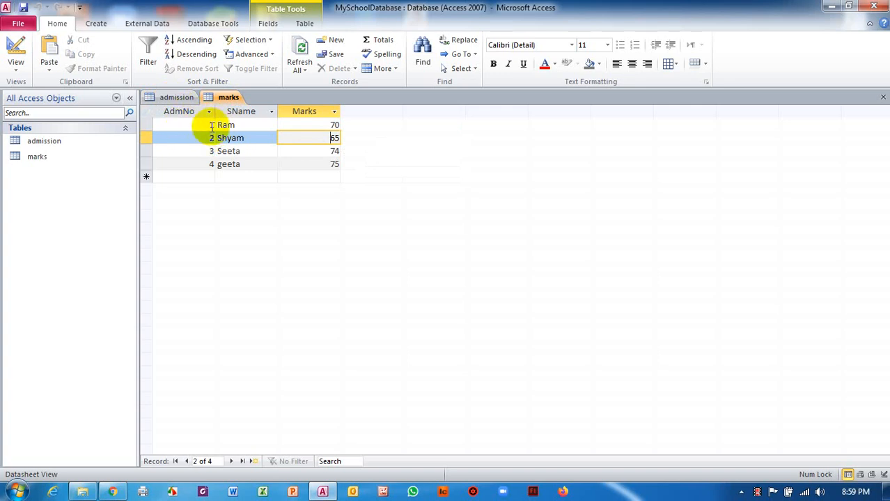
click(175, 99)
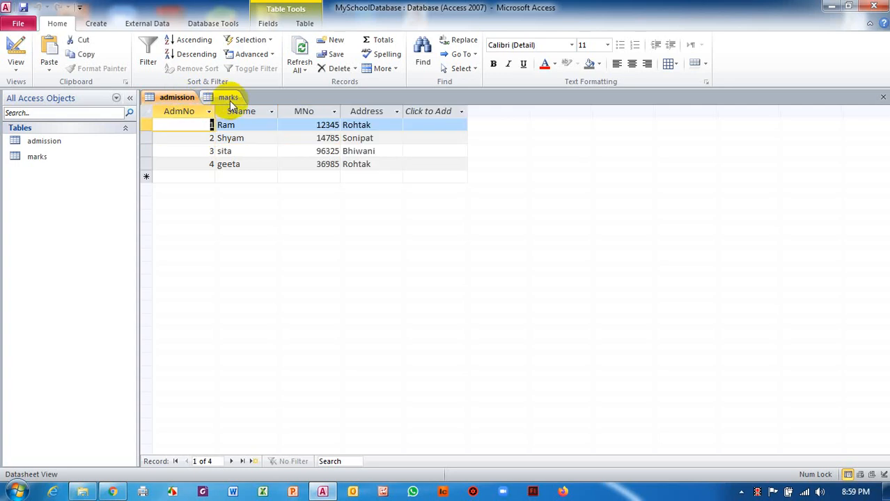
click(226, 99)
click(177, 99)
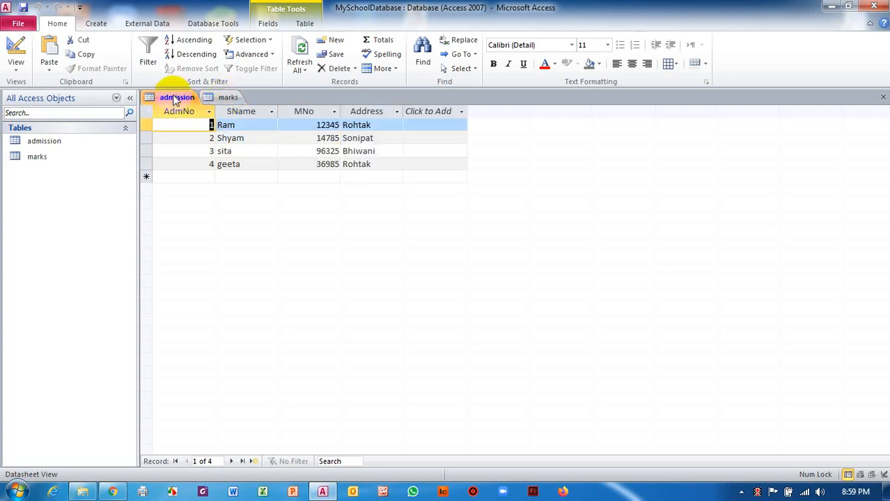
Step: Try to save a fifth admission record with AdmNo 2 and the student's name under SName, and change its AdmNo to 5
click(203, 180)
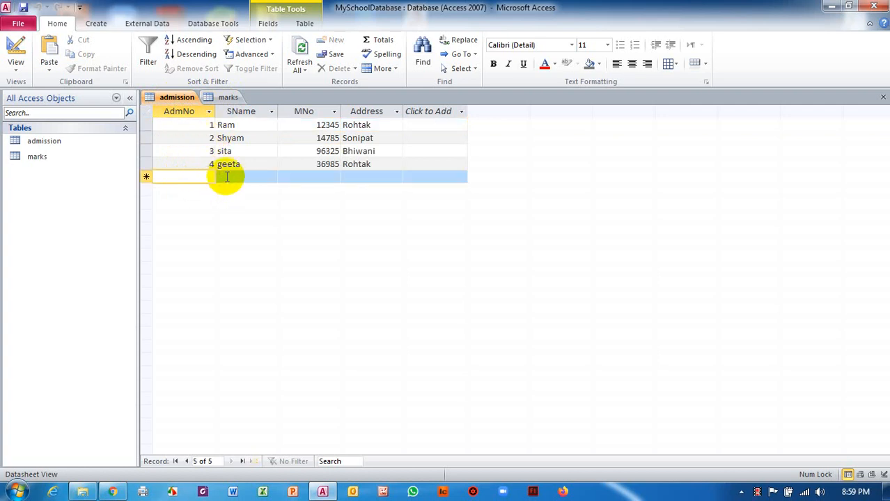
text(2)
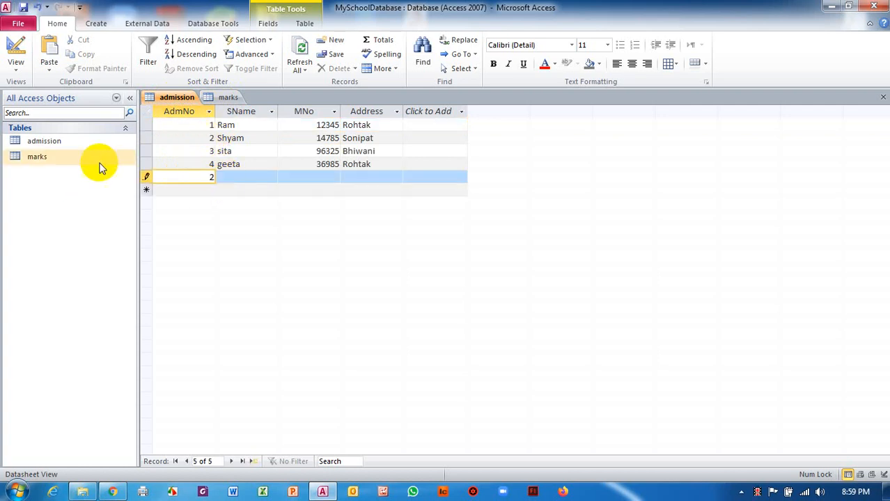
click(232, 178)
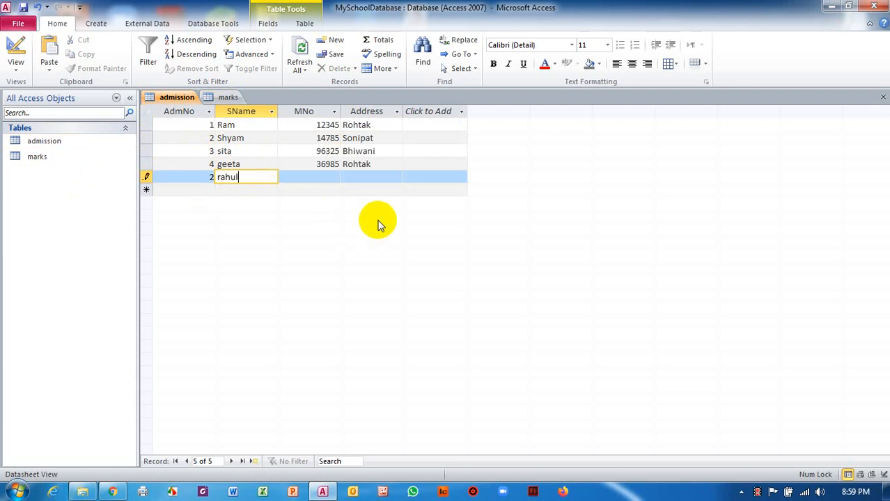
click(327, 179)
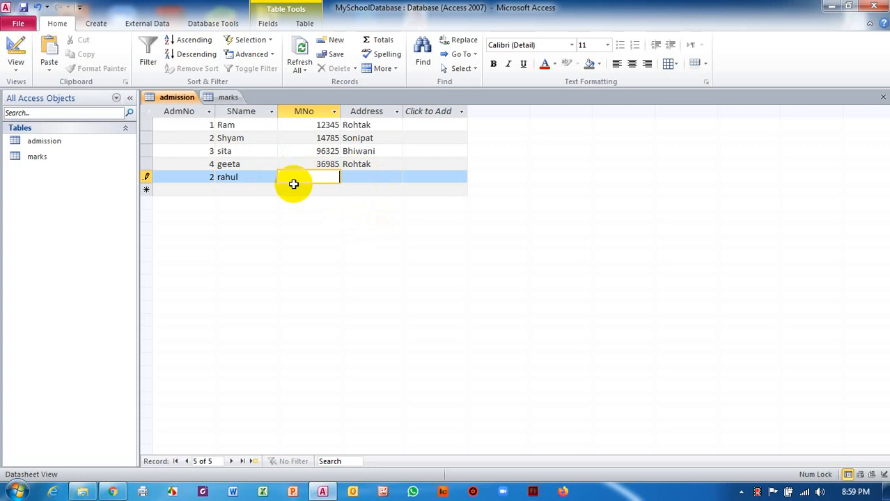
click(226, 188)
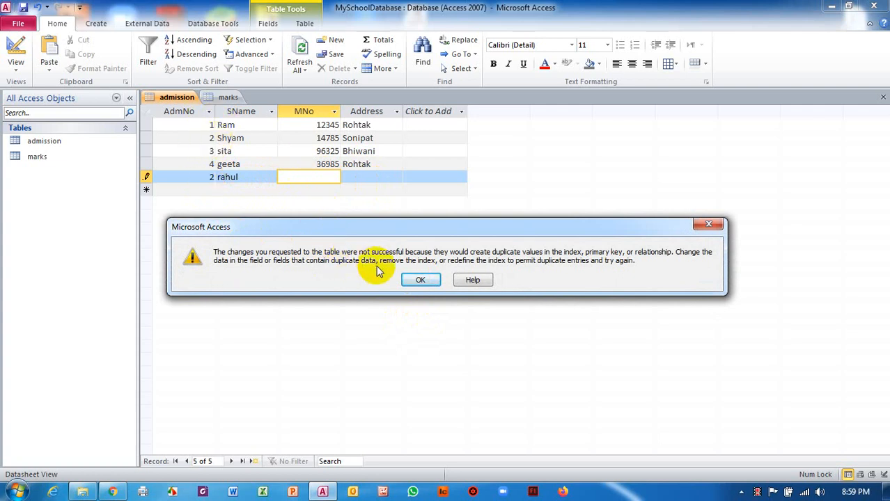
click(421, 280)
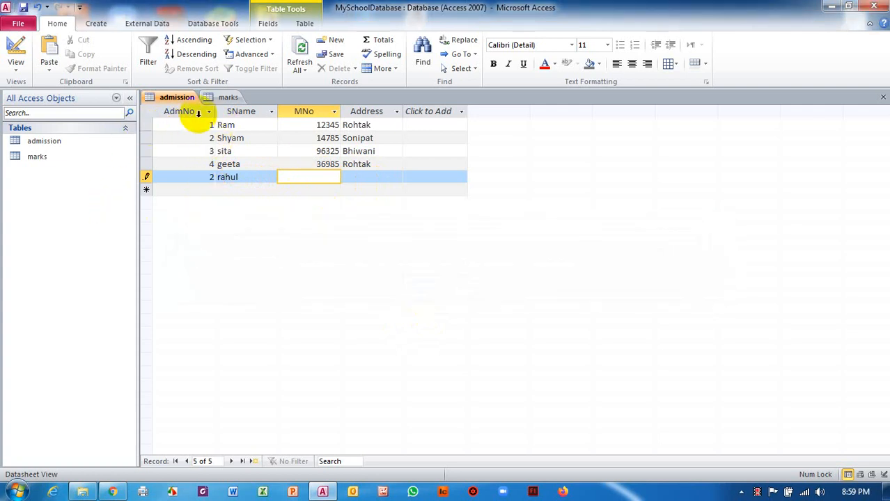
click(205, 177)
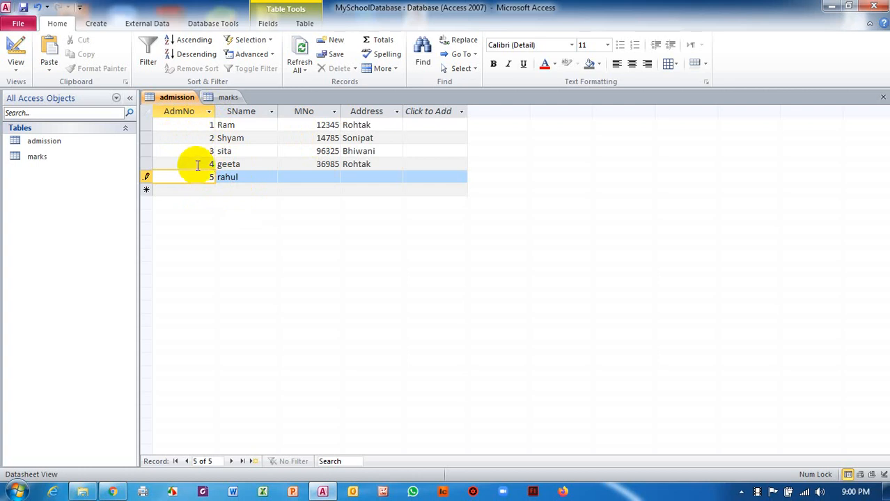
Step: Add a fifth record to the marks table with AdmNo 2 and the student's name under SName, leaving Marks empty
click(226, 98)
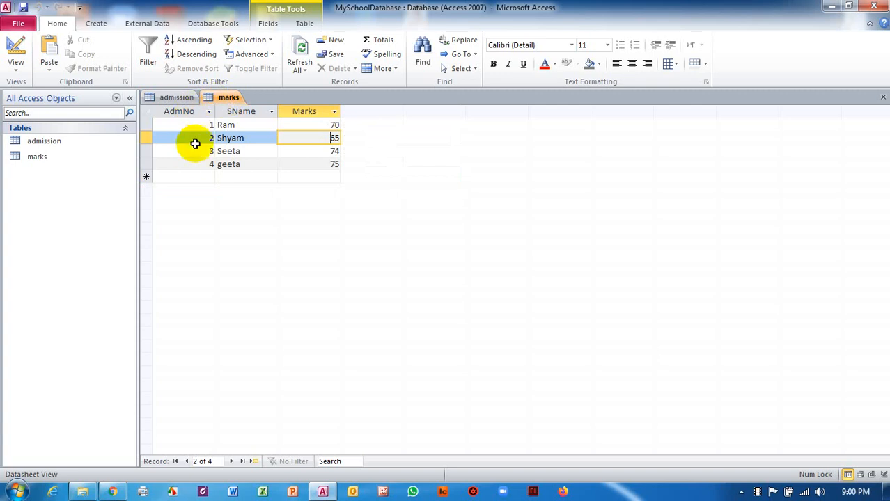
click(204, 178)
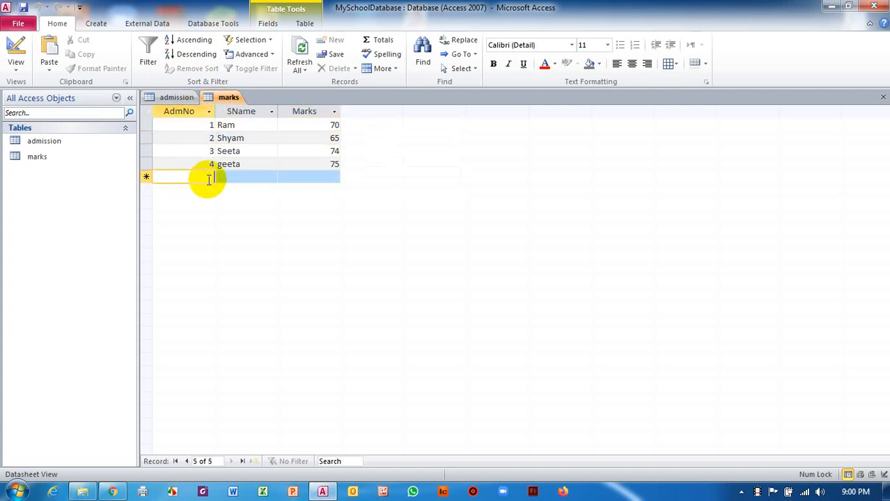
text(2)
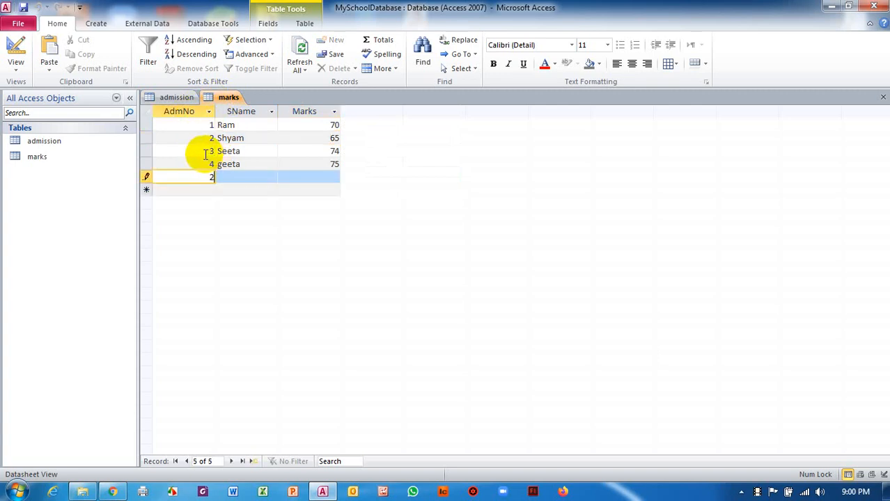
click(238, 179)
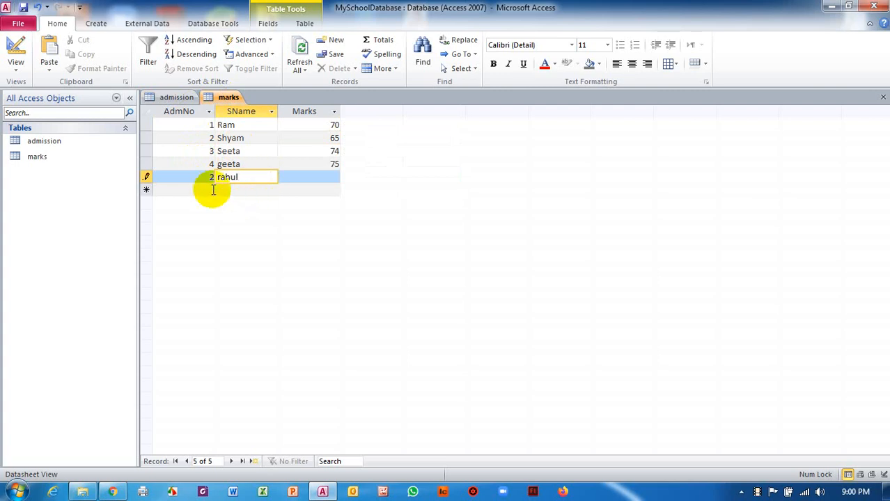
click(239, 190)
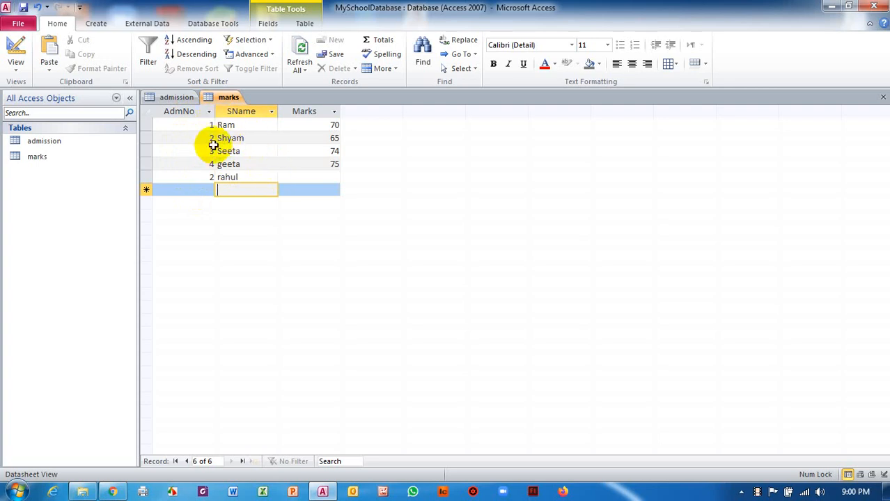
Step: In the admission table's Design View, make SName the primary key
click(185, 100)
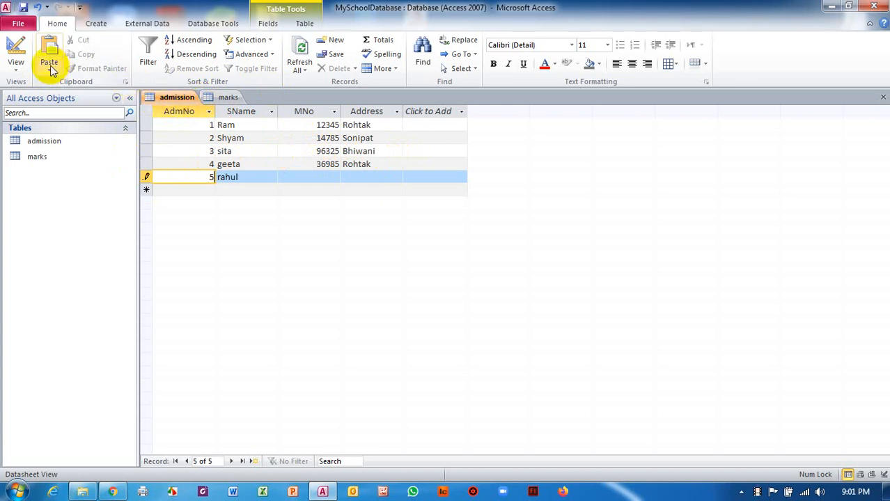
click(16, 61)
click(51, 179)
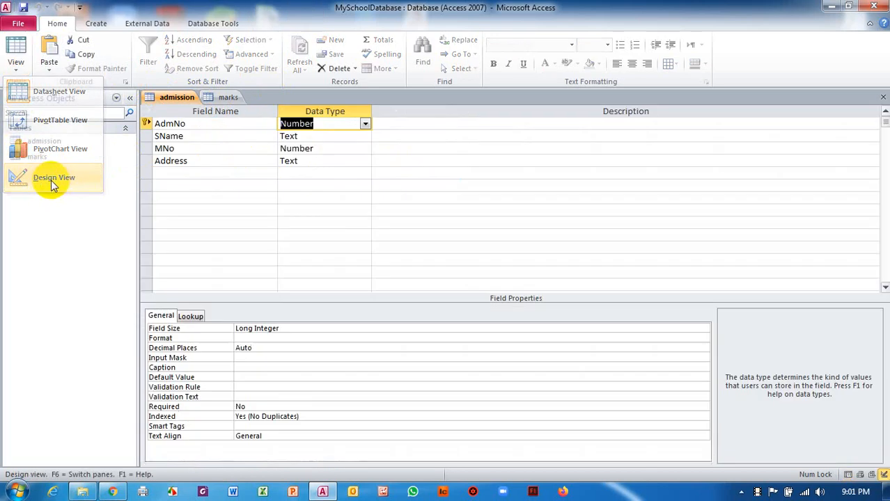
click(171, 136)
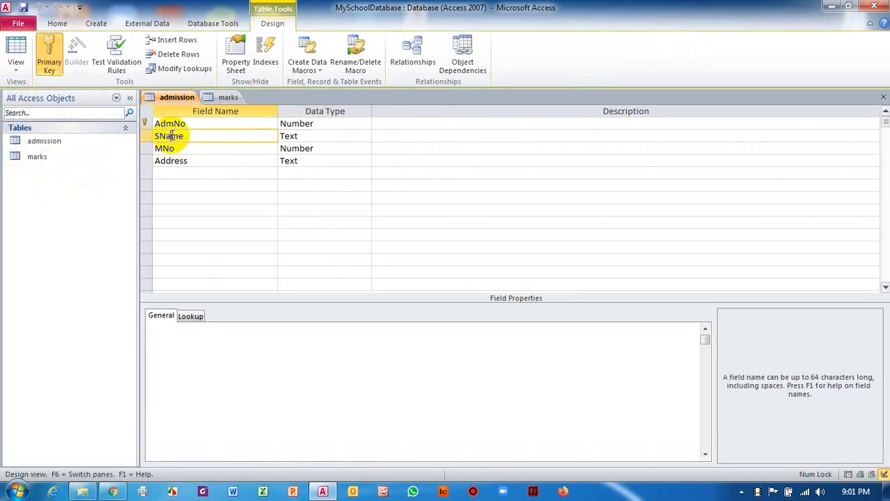
click(47, 50)
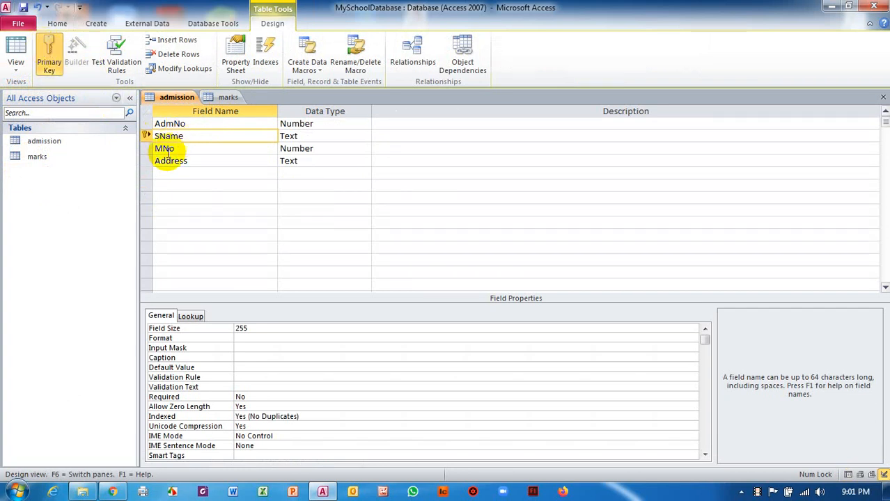
Step: Move the admission table's primary key to MNo and back to AdmNo
click(165, 149)
click(50, 56)
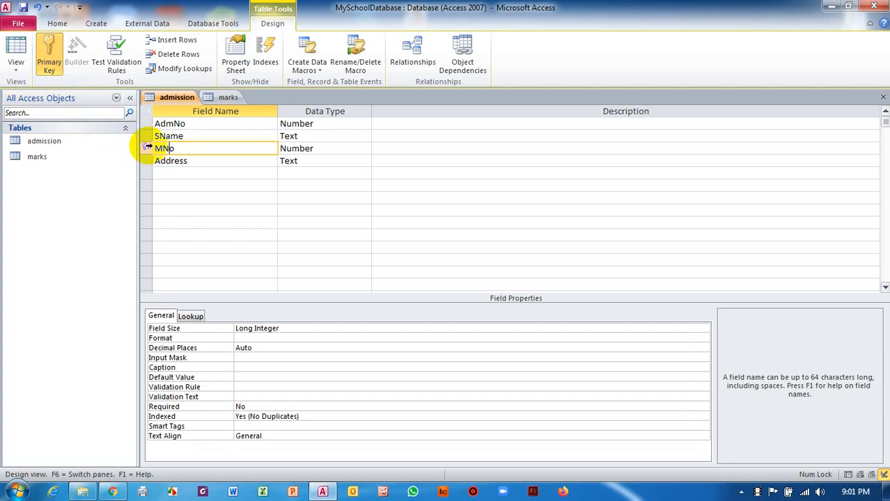
click(146, 123)
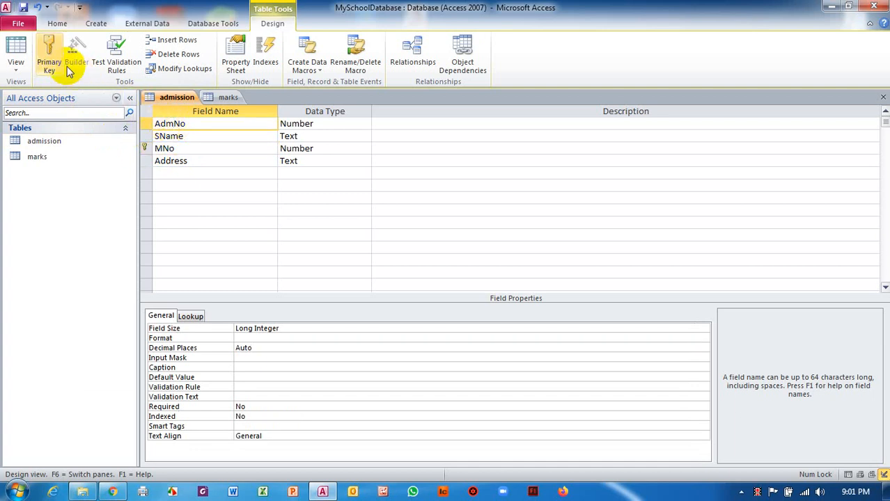
click(49, 56)
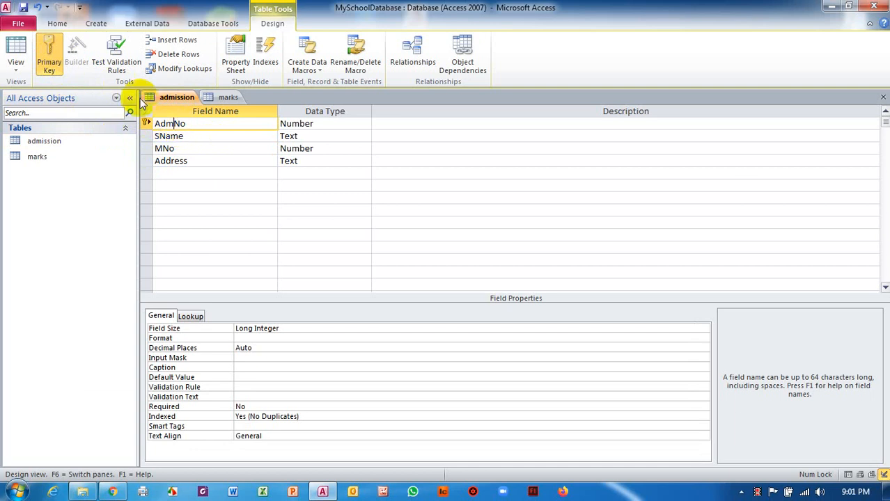
Step: Save the admission table's design and return it to Datasheet View
click(16, 48)
click(425, 283)
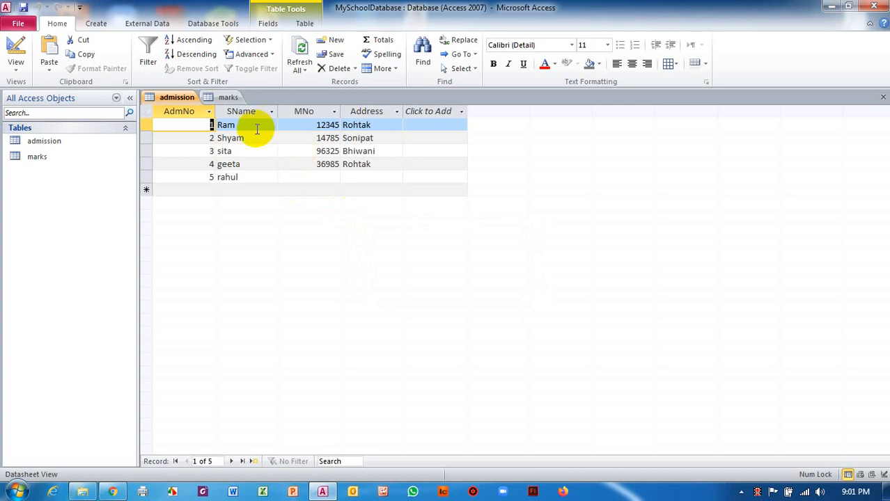
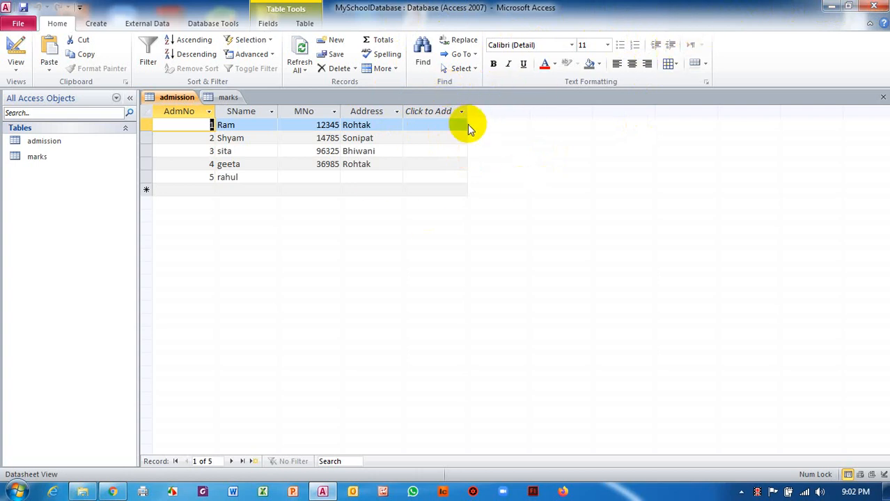
Step: Minimize the database window to show the desktop and bring it back to full size
click(833, 8)
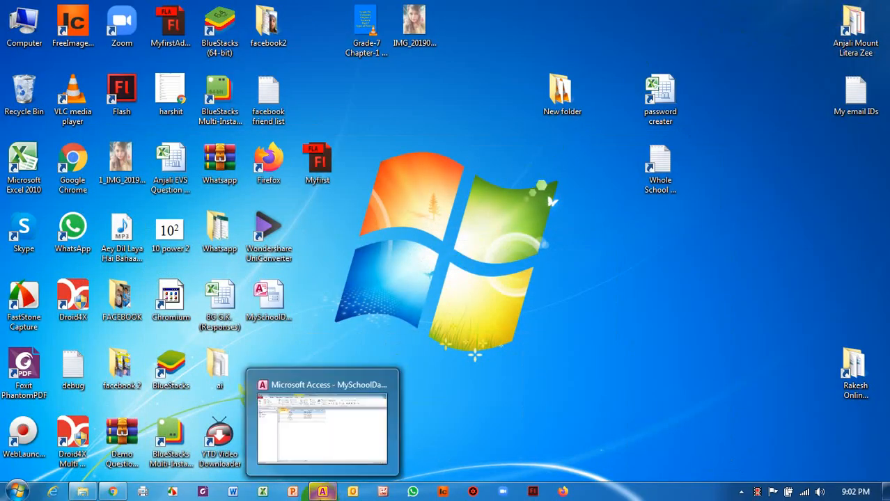
mouse_move(321, 493)
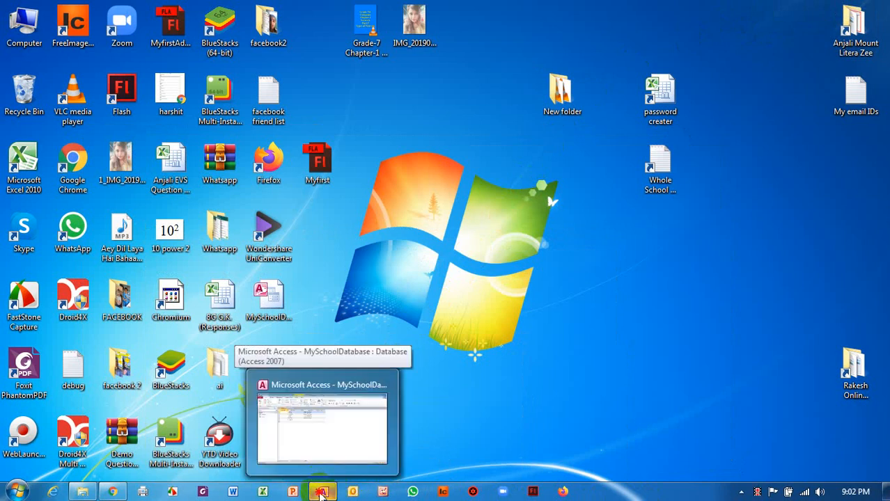
click(321, 493)
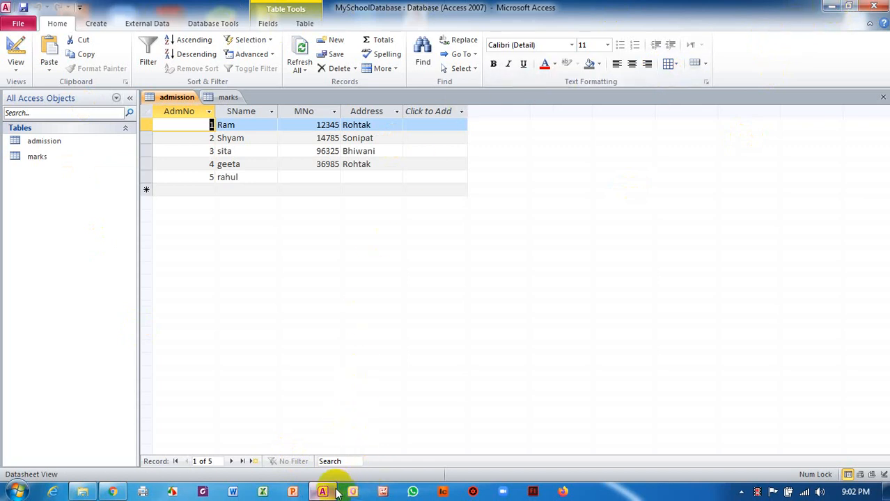
mouse_move(325, 492)
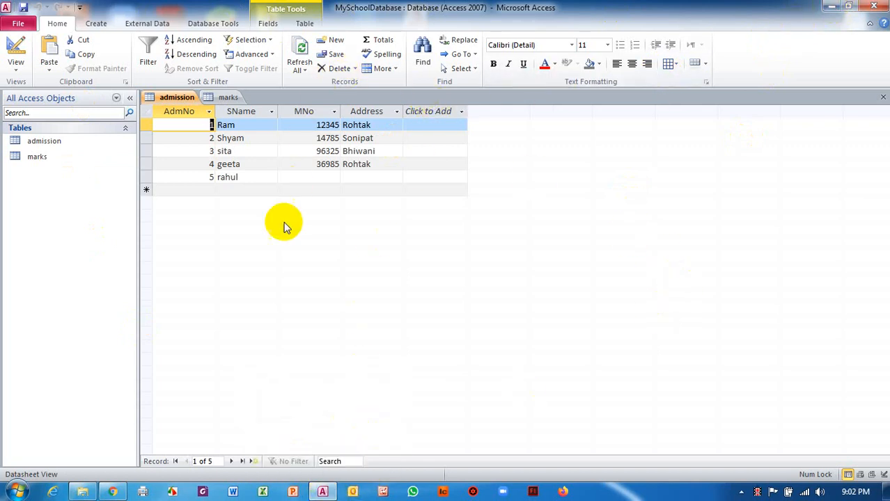
Step: Restore down the maximized database window, move it partly off the desktop's left edge, and toggle it back to maximized
click(849, 8)
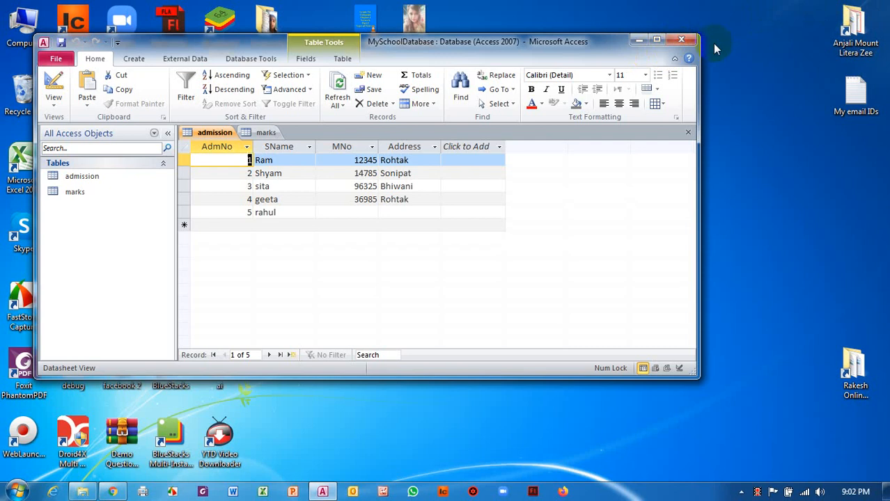
drag(393, 38, 209, 55)
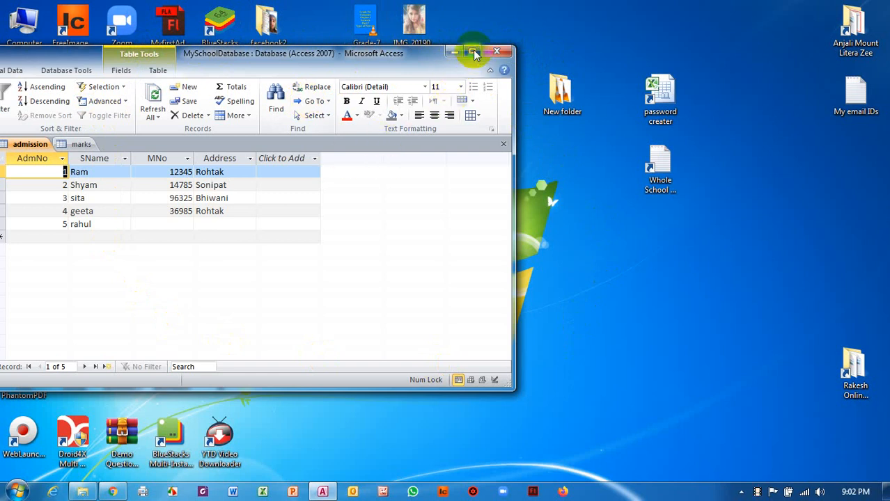
click(473, 55)
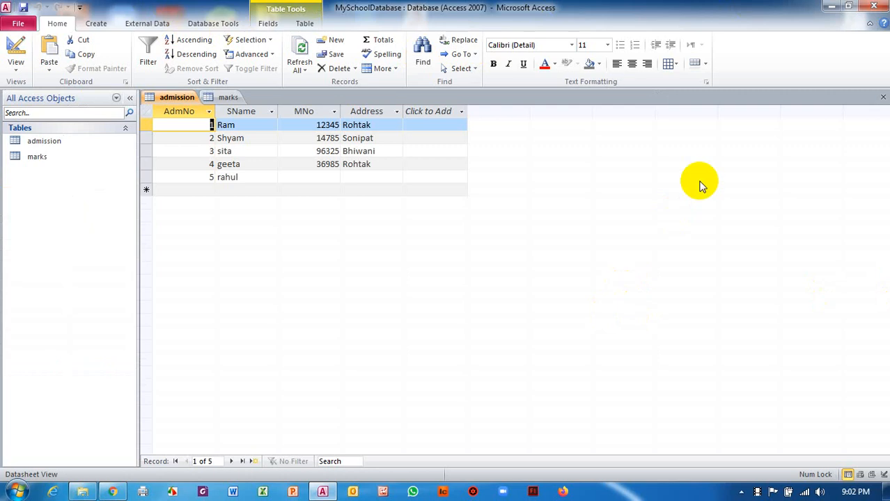
click(850, 7)
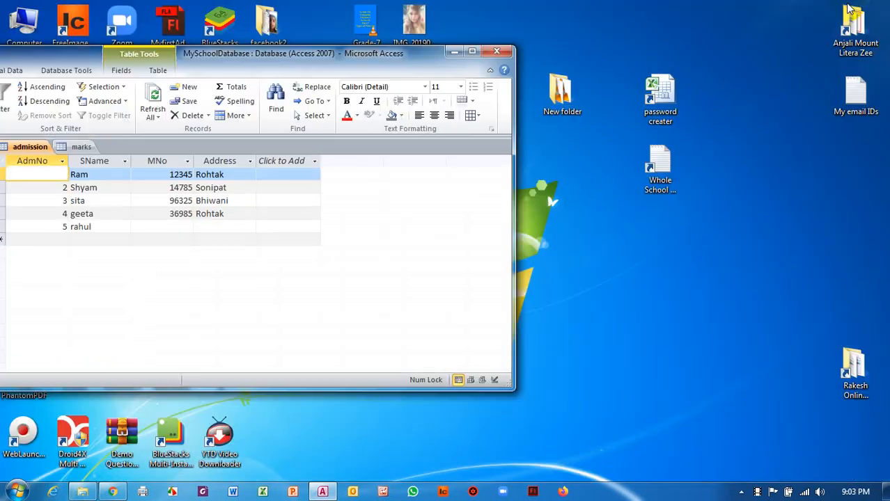
click(472, 52)
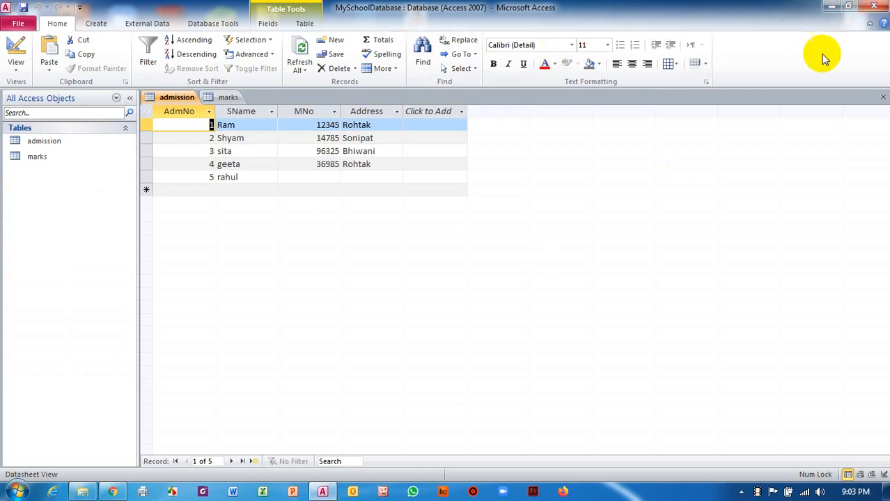
Step: Close MySchoolDatabase and exit the database program
click(874, 7)
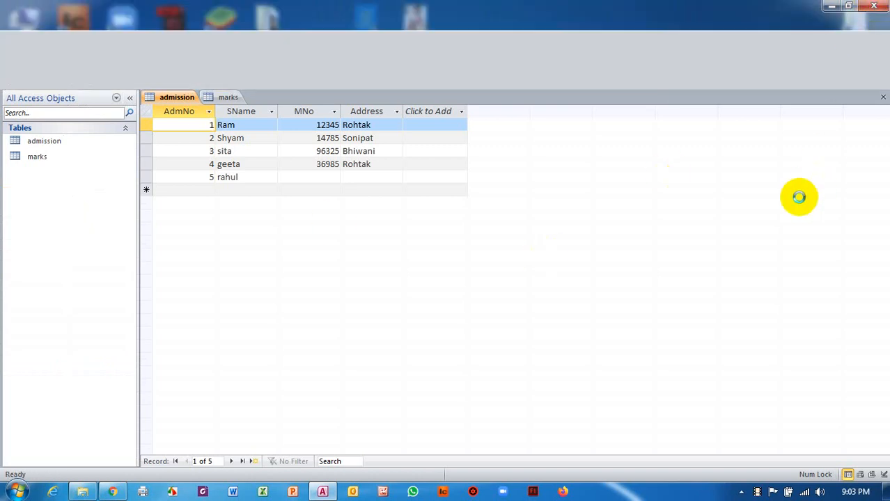